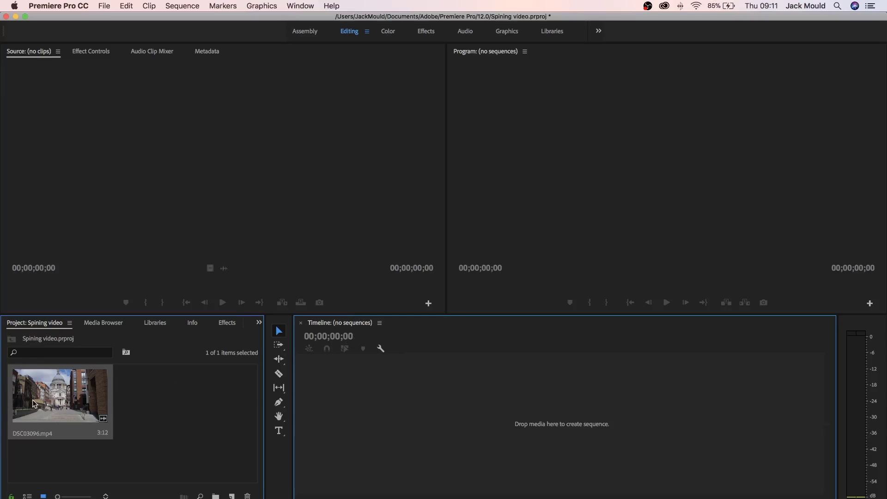
# Step: Build a DSC03096 sequence from DSC03096.mp4 and play the first few seconds
pyautogui.moveTo(78, 391); pyautogui.dragTo(393, 404)
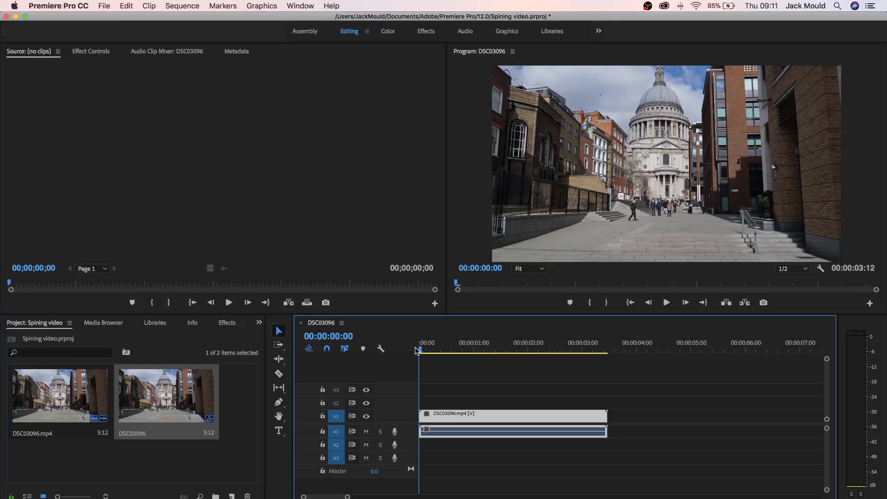
pyautogui.press('space')
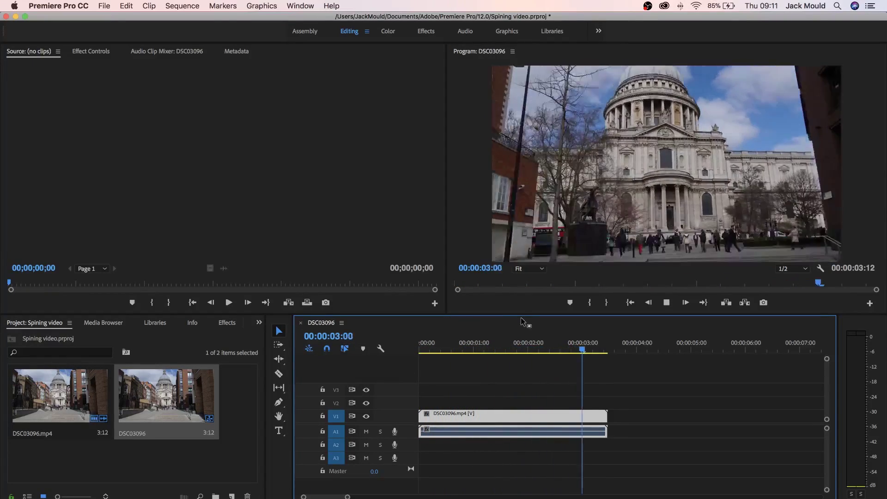
pyautogui.click(512, 350)
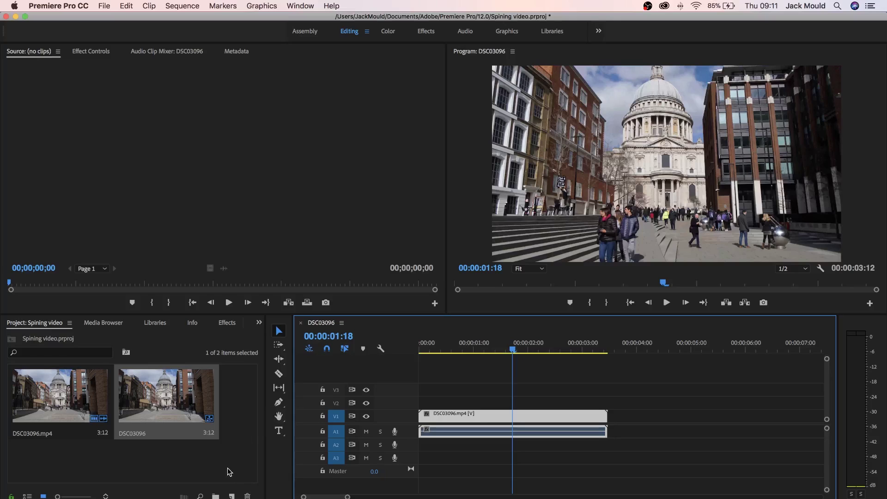
# Step: Create a new Adjustment Layer item in the Project panel
pyautogui.click(221, 452)
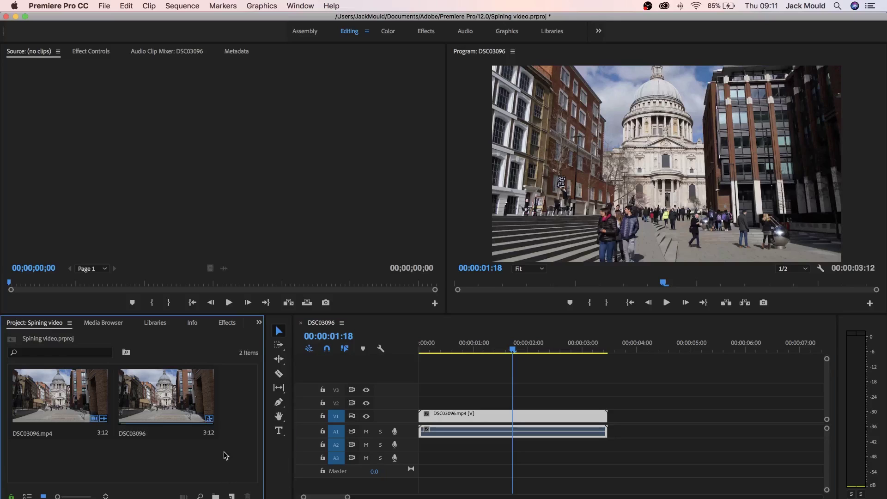
pyautogui.rightClick(224, 452)
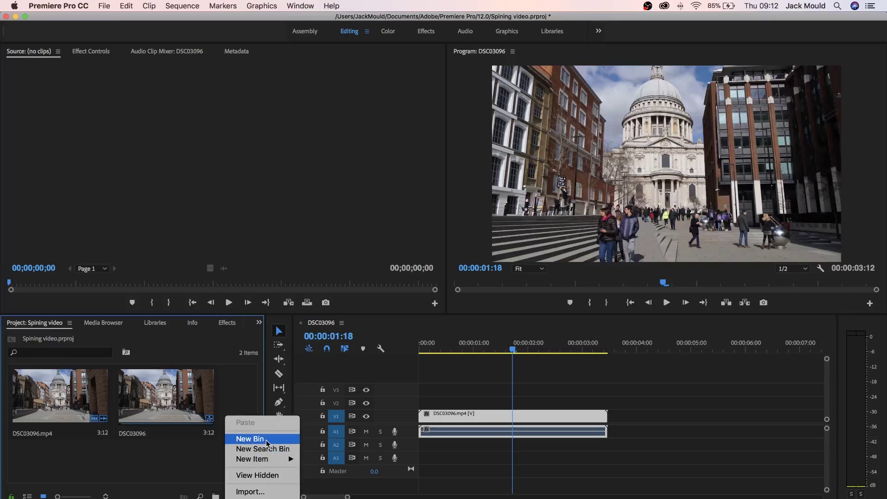
pyautogui.moveTo(267, 461)
pyautogui.click(346, 439)
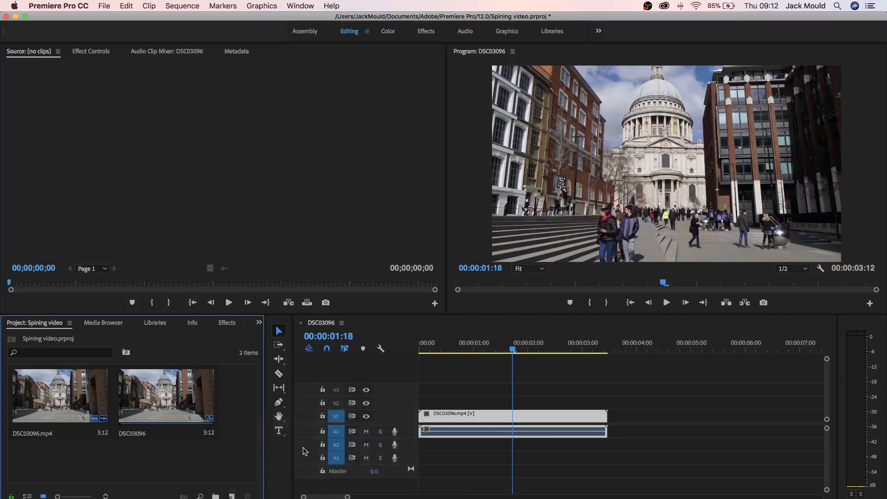
pyautogui.click(508, 308)
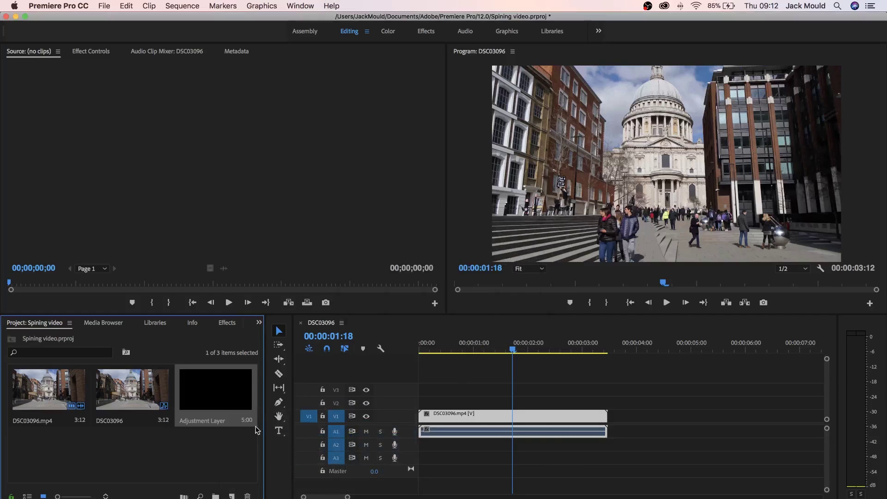
# Step: Place the adjustment layer on V3 and trim its end to the clip's end
pyautogui.moveTo(226, 407); pyautogui.dragTo(419, 391)
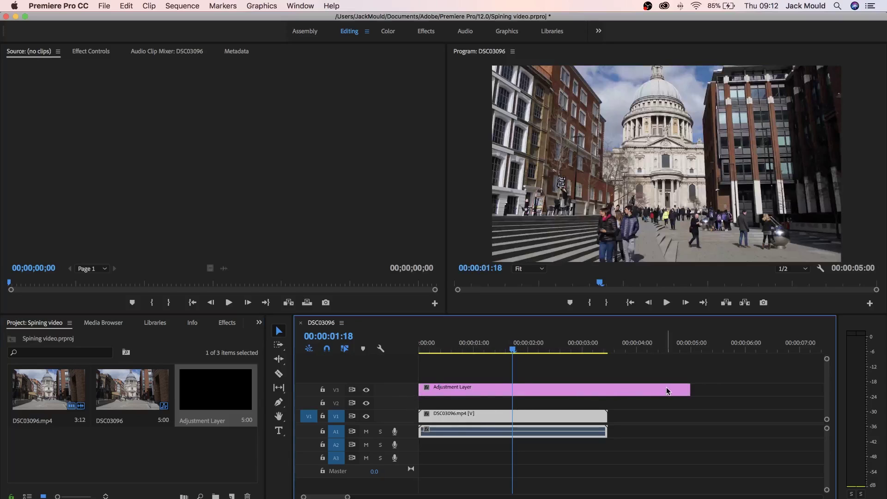
pyautogui.moveTo(686, 385); pyautogui.dragTo(607, 391)
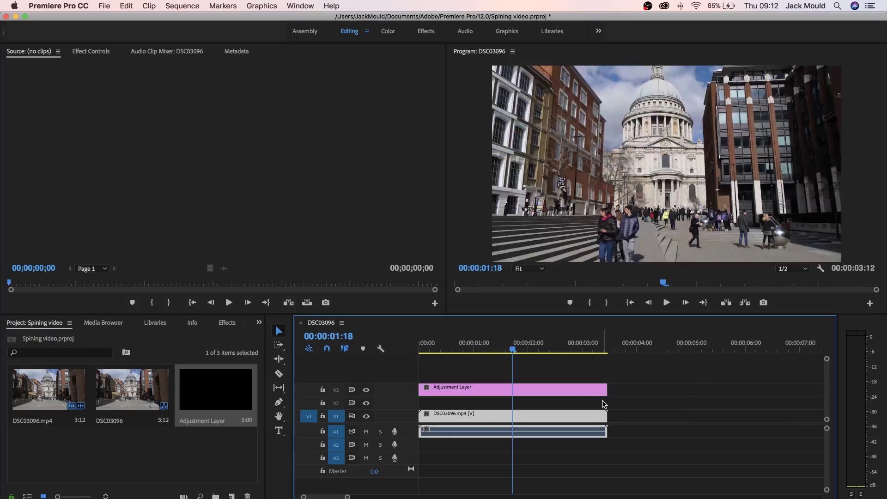
pyautogui.rightClick(569, 394)
pyautogui.press('Escape')
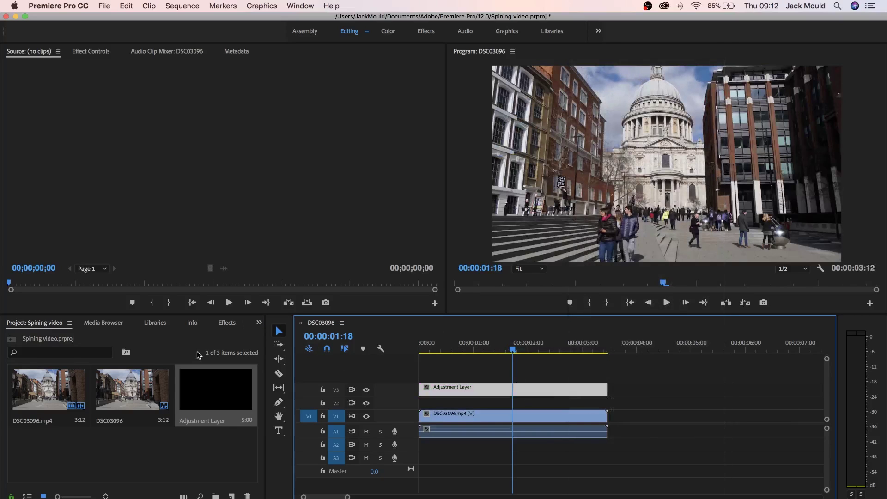
# Step: Apply the Crop effect to the adjustment layer
pyautogui.click(220, 325)
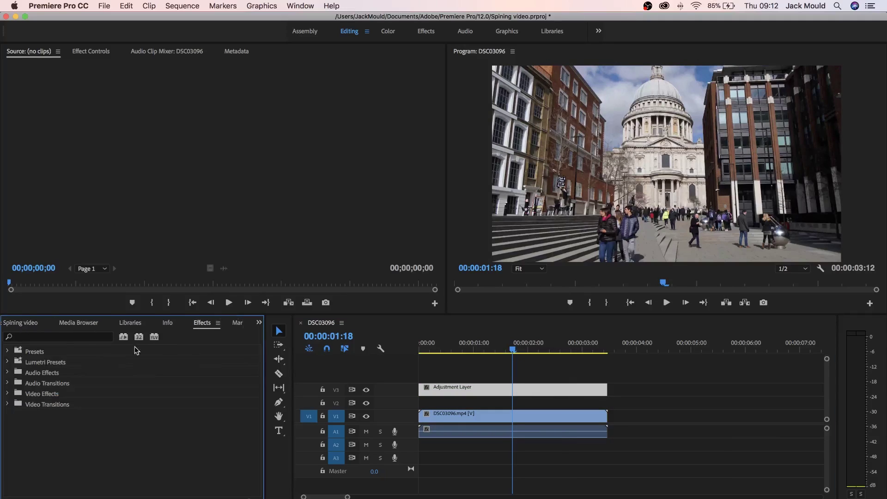
pyautogui.click(45, 339)
pyautogui.write('crop')
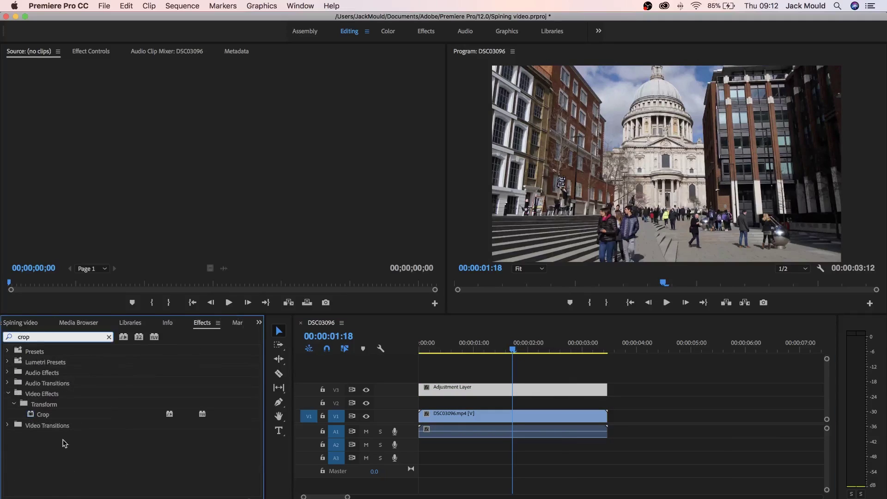
pyautogui.moveTo(50, 418); pyautogui.dragTo(493, 391)
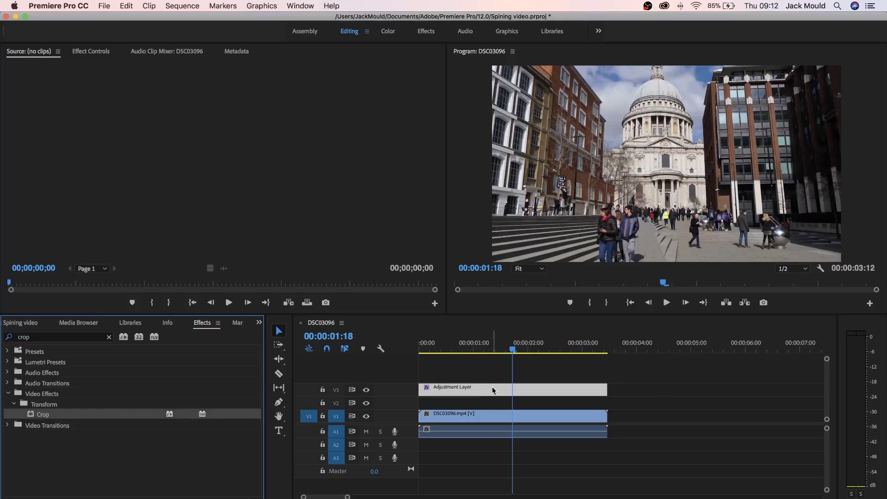
# Step: Set Crop Top and Bottom to 14%, then move the adjustment layer up to V4
pyautogui.click(77, 54)
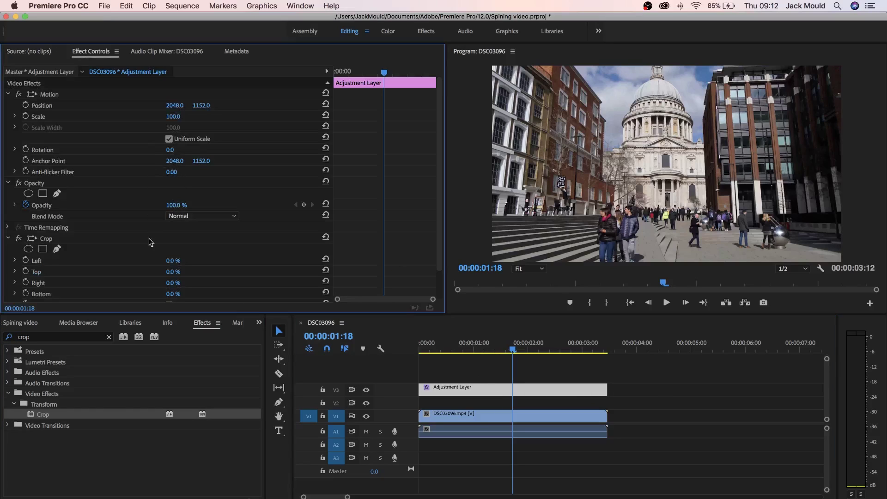
pyautogui.scroll(-3, 162, 280)
pyautogui.click(170, 240)
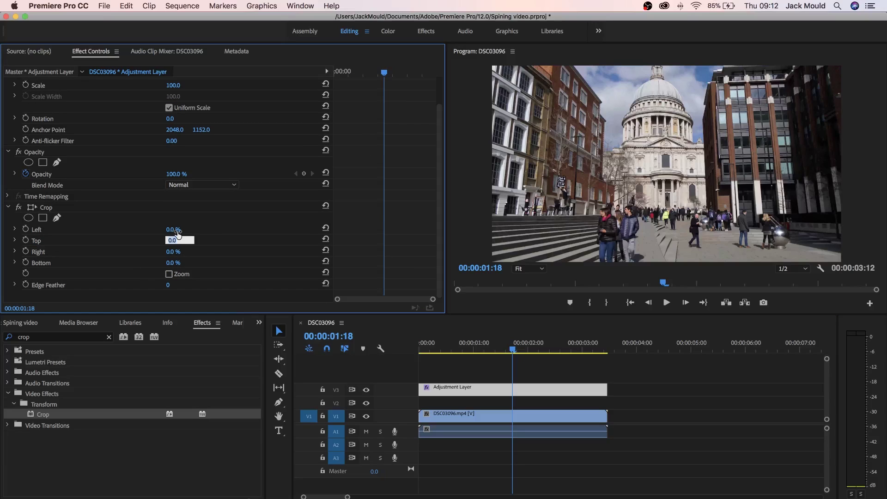
pyautogui.write('14')
pyautogui.press('Return')
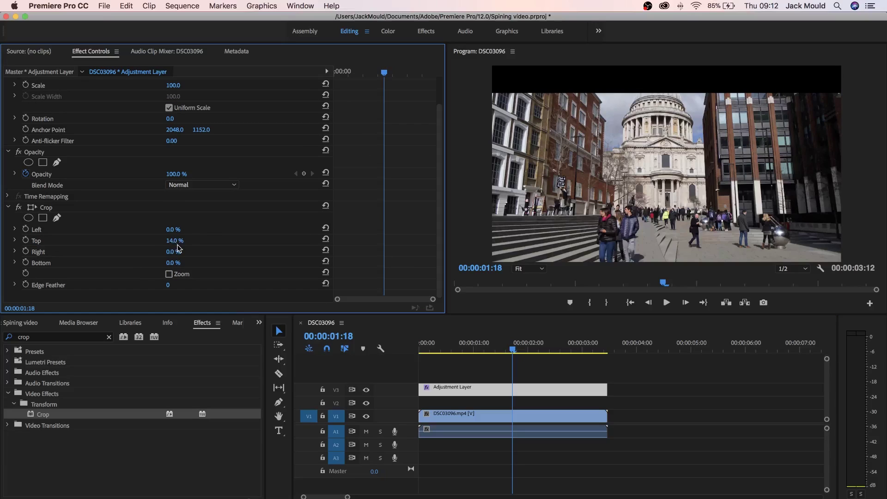
pyautogui.click(173, 262)
pyautogui.write('14')
pyautogui.press('Return')
pyautogui.moveTo(499, 348)
pyautogui.mouseDown()
pyautogui.moveTo(609, 349)
pyautogui.moveTo(498, 348)
pyautogui.mouseUp()
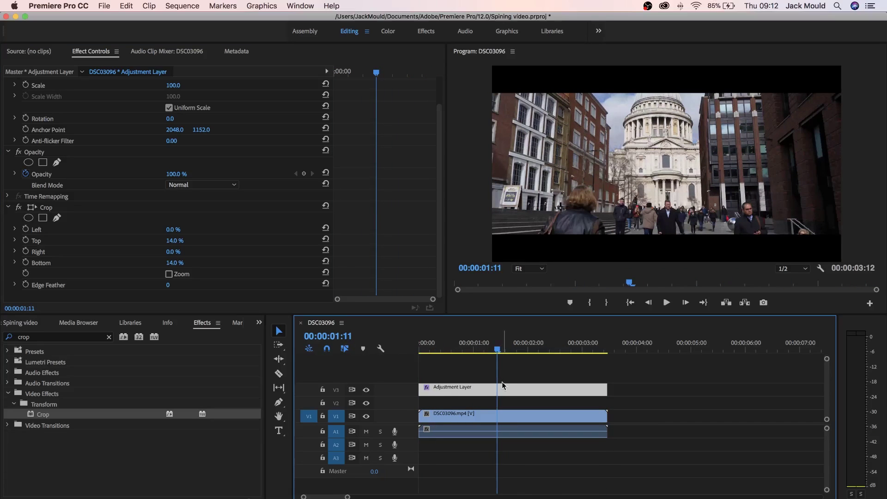
pyautogui.moveTo(502, 388); pyautogui.dragTo(499, 299)
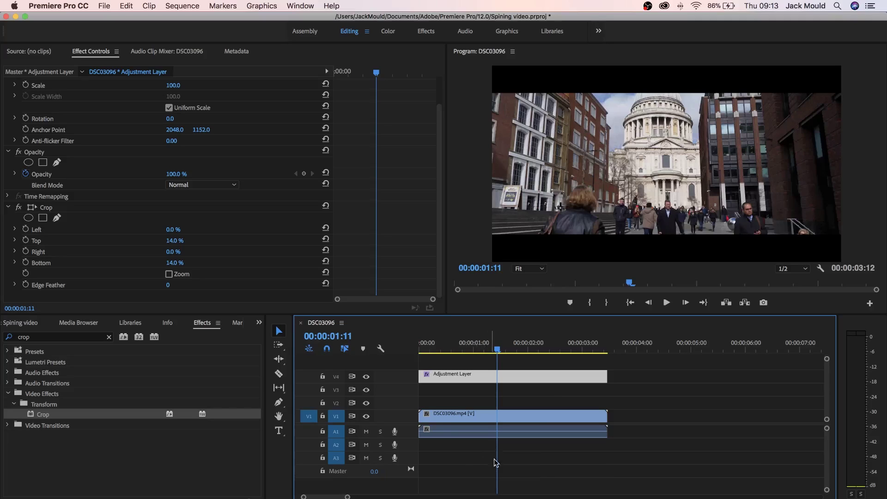
# Step: Duplicate the DSC03096.mp4 clip onto V2 and return the playhead to 00:00:01:01
pyautogui.click(442, 416)
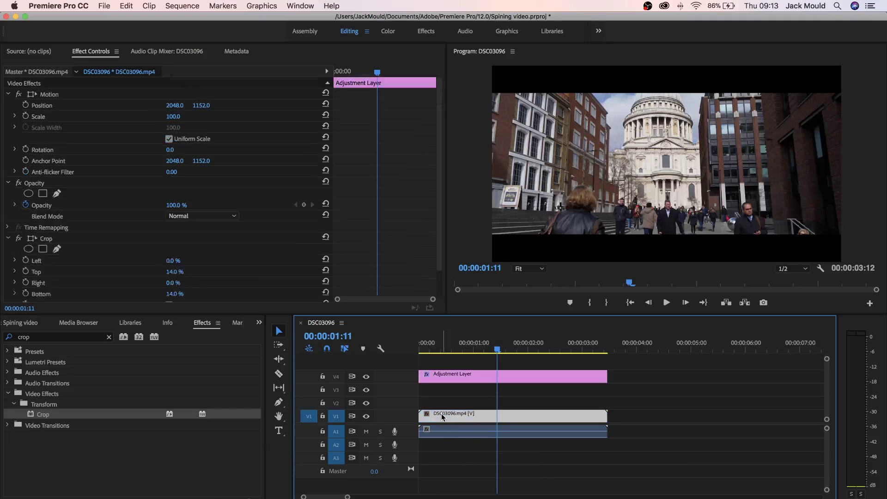
pyautogui.moveTo(442, 416); pyautogui.dragTo(443, 409)
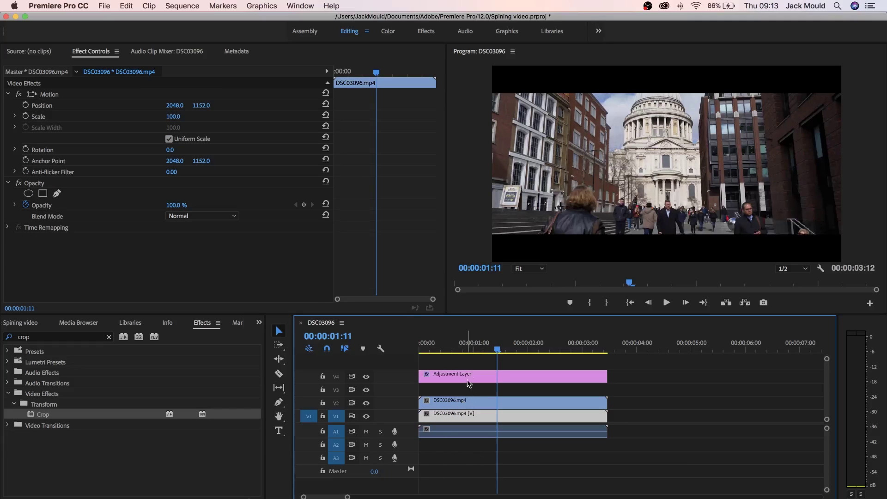
pyautogui.moveTo(480, 350)
pyautogui.mouseDown()
pyautogui.moveTo(457, 356)
pyautogui.moveTo(474, 362)
pyautogui.mouseUp()
pyautogui.click(472, 413)
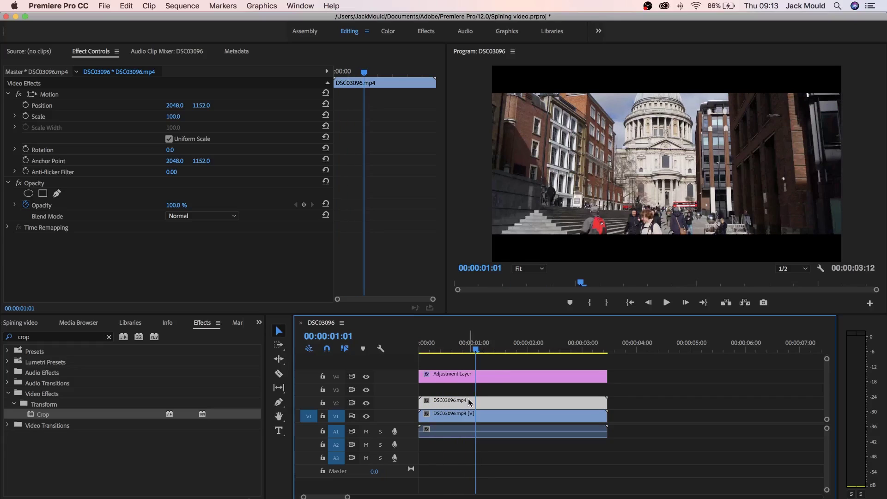
# Step: Delete and restore the V2 copy, then replace it with an After Effects composition
pyautogui.rightClick(489, 403)
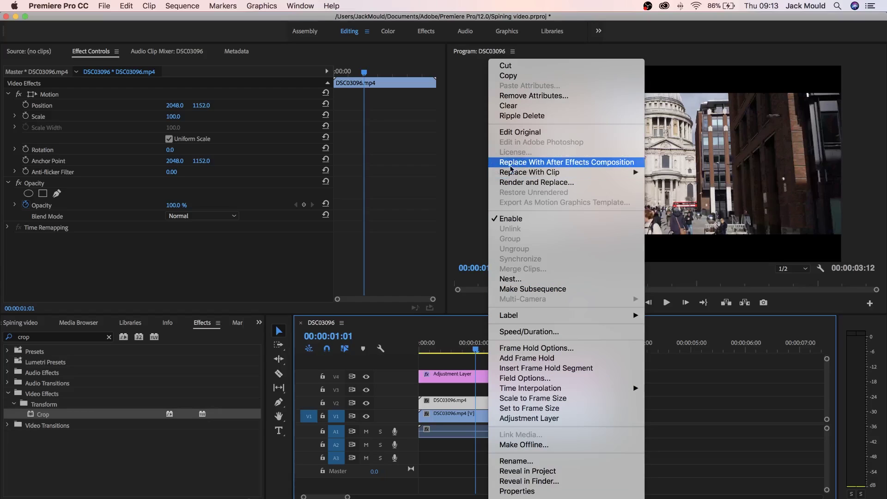
pyautogui.click(442, 384)
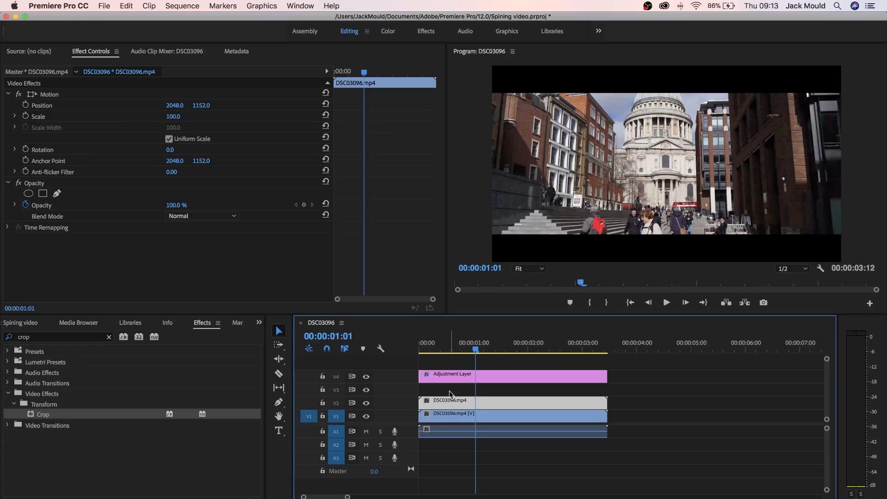
pyautogui.press('Delete')
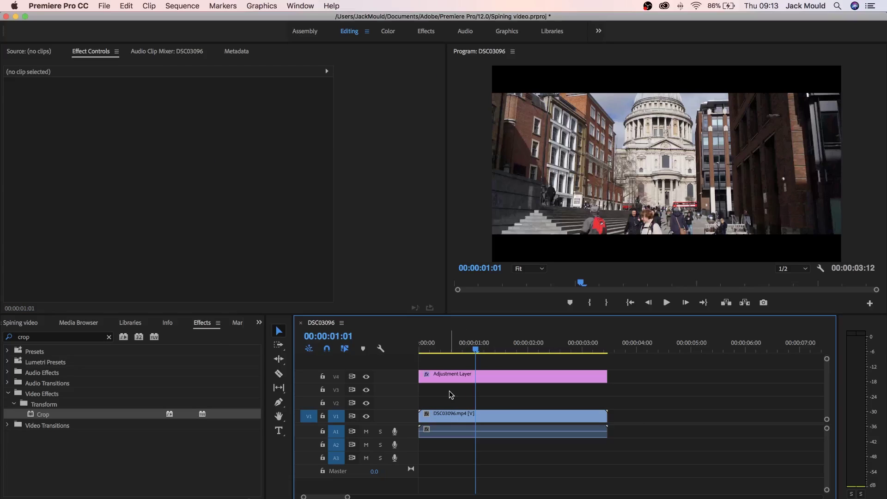
pyautogui.press('super+z')
pyautogui.rightClick(480, 401)
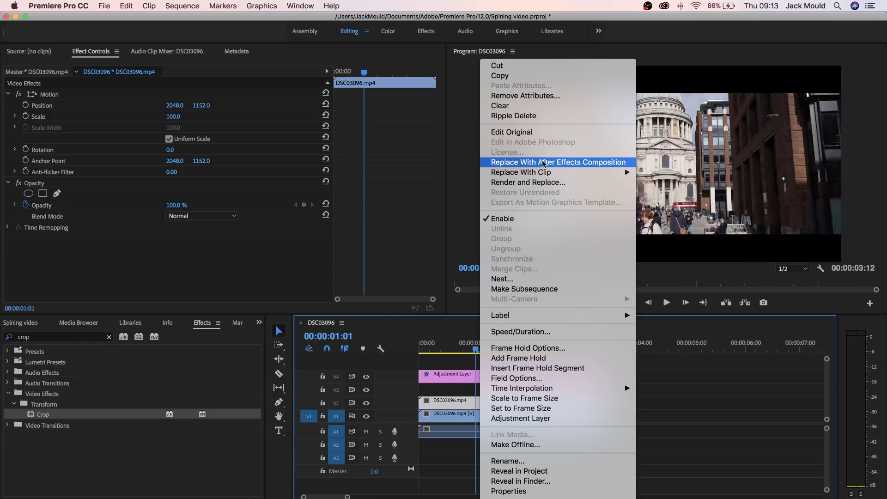
pyautogui.press('Escape')
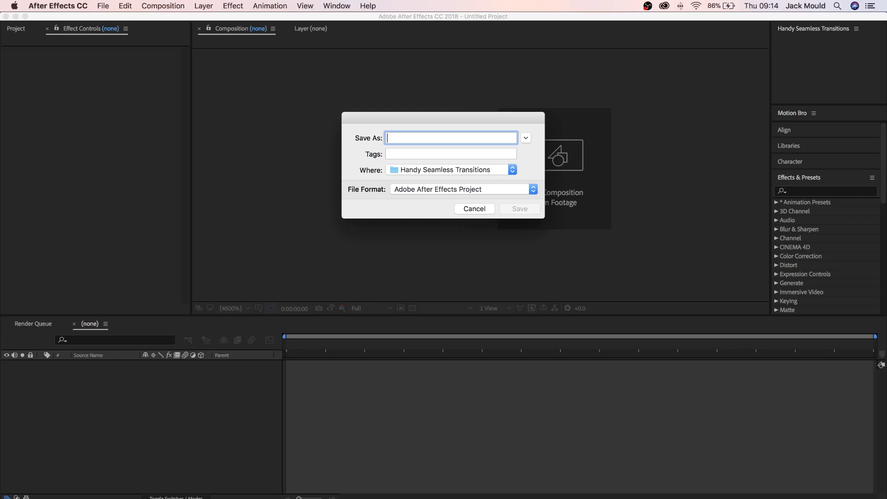
# Step: Save the After Effects project as 'Spining video'
pyautogui.write('Spining video')
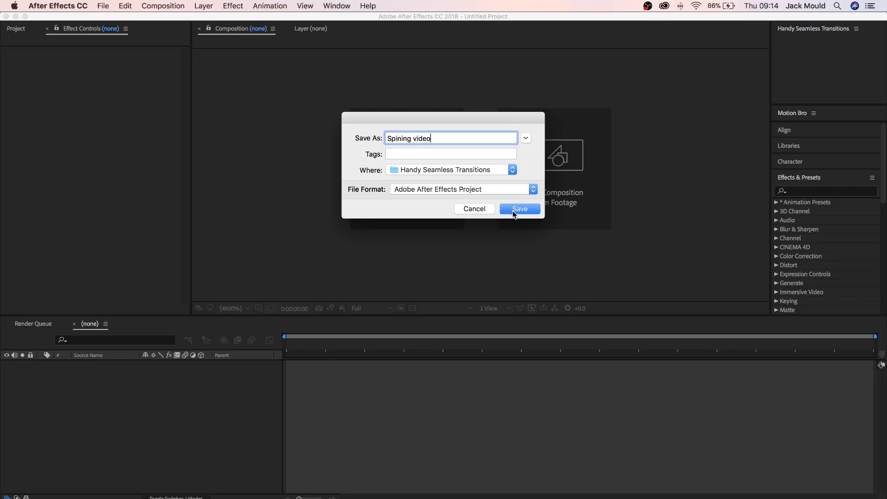
pyautogui.click(519, 209)
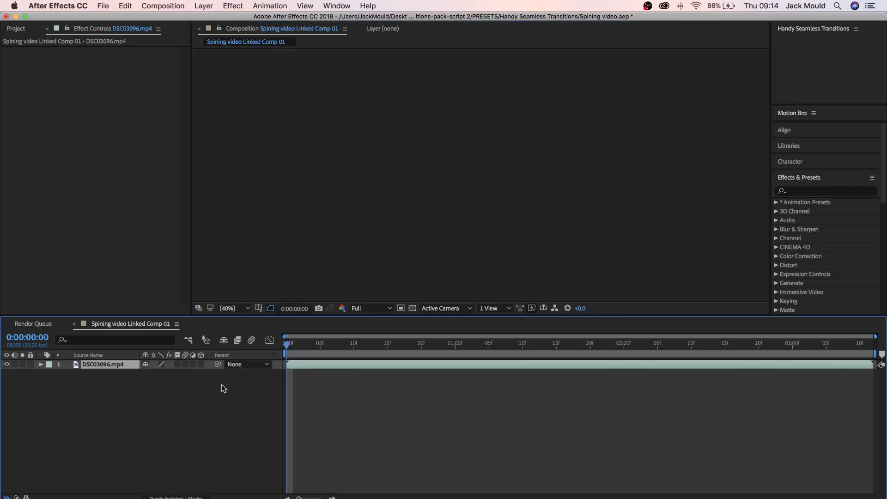
# Step: Preview the footage, then add Adjustment Layer 1 above DSC03096.mp4
pyautogui.moveTo(285, 348); pyautogui.dragTo(288, 369)
pyautogui.click(287, 420)
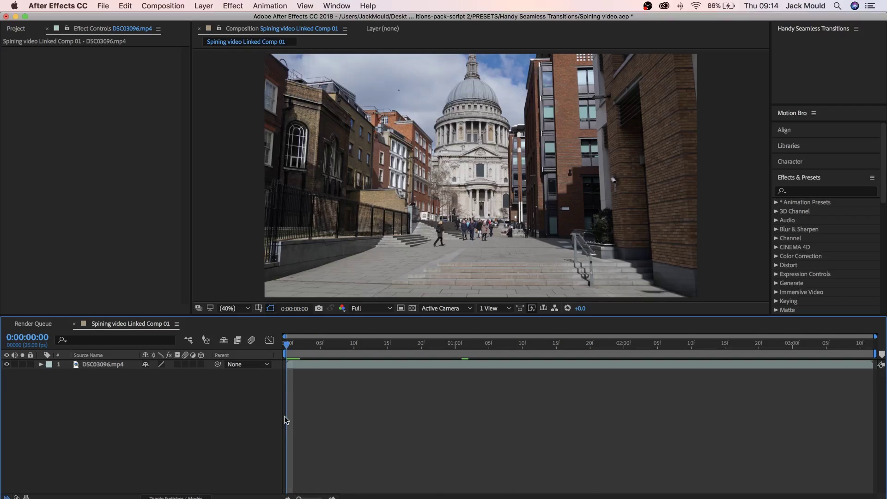
pyautogui.rightClick(90, 413)
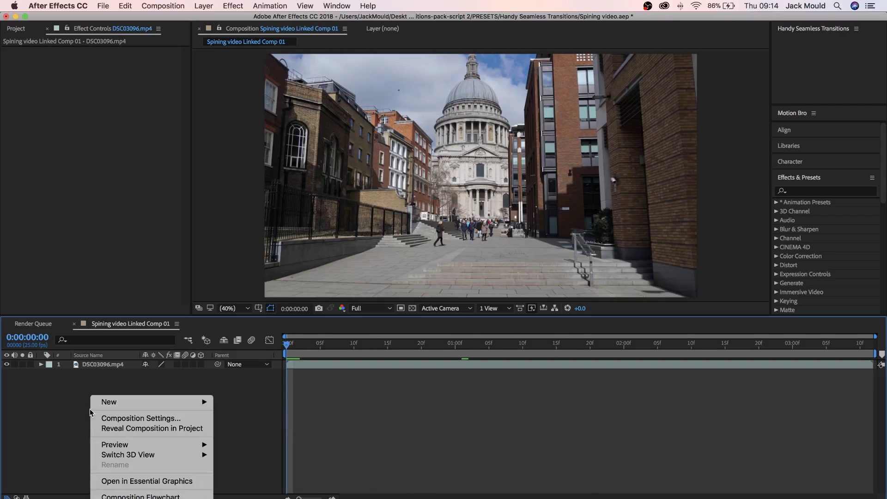
pyautogui.moveTo(137, 406)
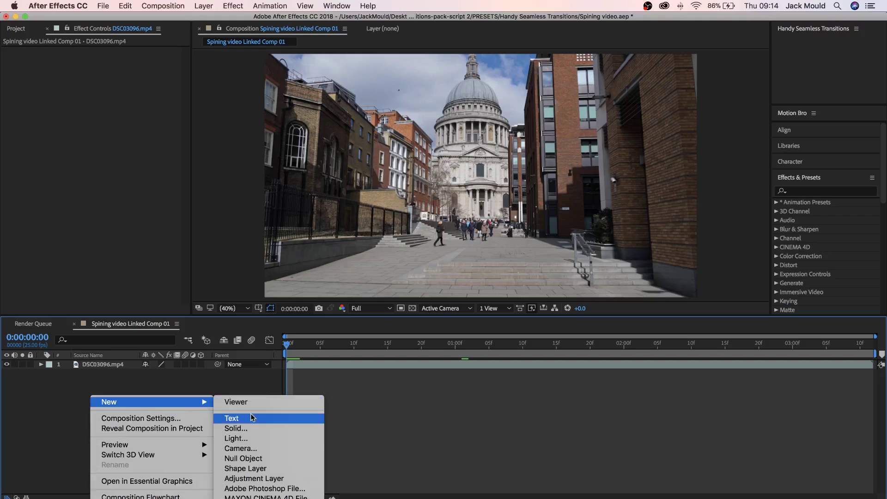
pyautogui.click(272, 480)
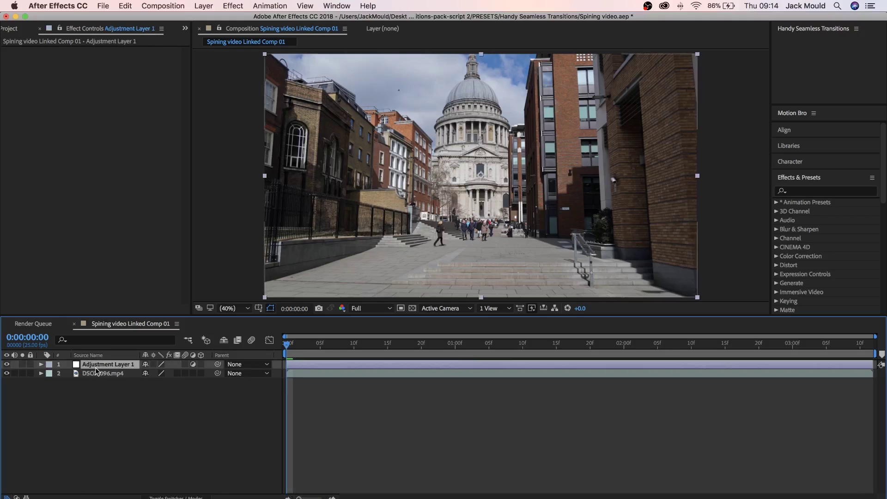
# Step: Apply the Transform effect to Adjustment Layer 1
pyautogui.click(41, 364)
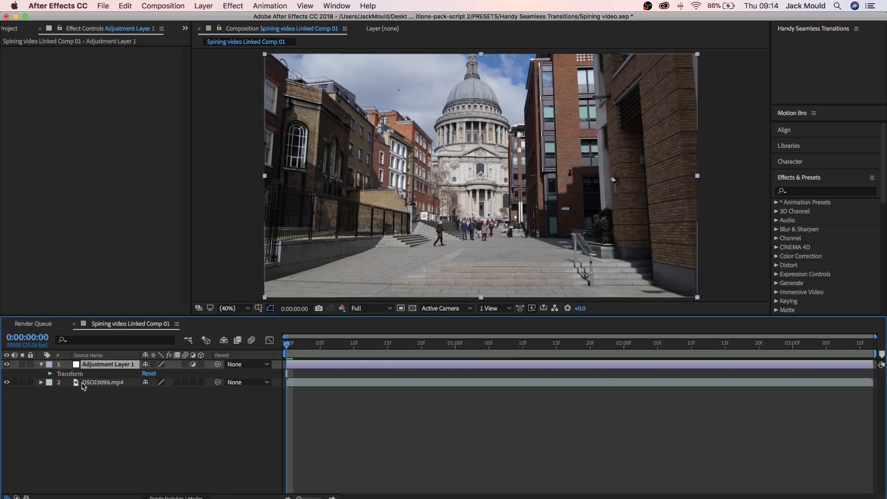
pyautogui.press('super+7')
pyautogui.click(68, 378)
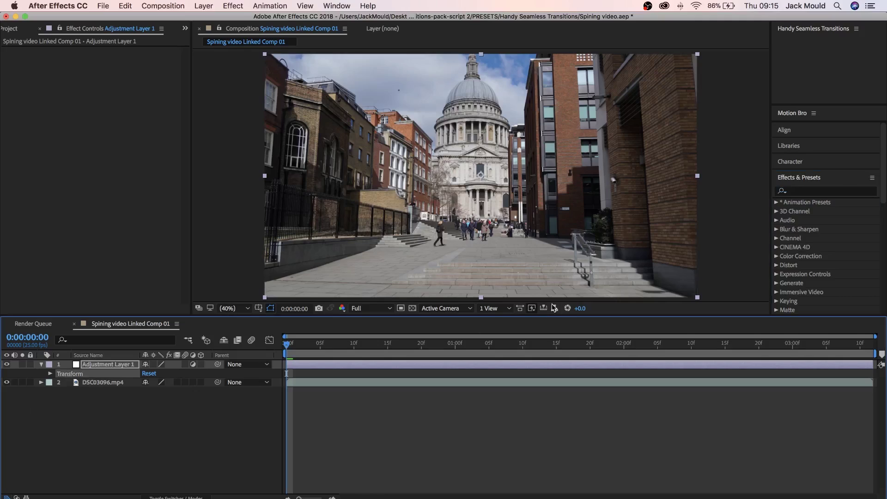
pyautogui.click(797, 192)
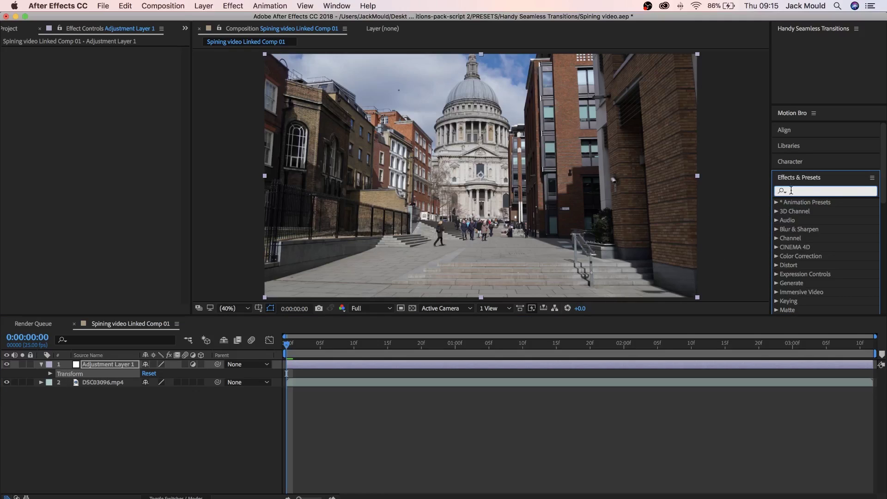
pyautogui.write('tran')
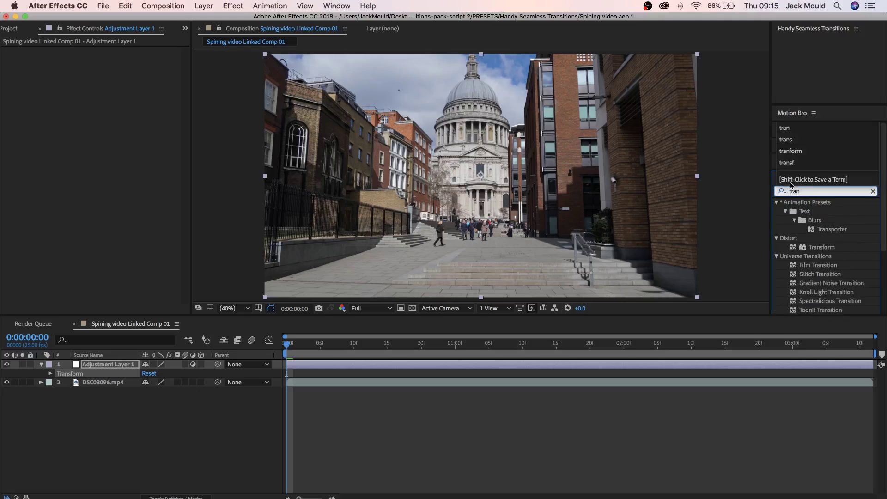
pyautogui.moveTo(822, 247); pyautogui.dragTo(181, 358)
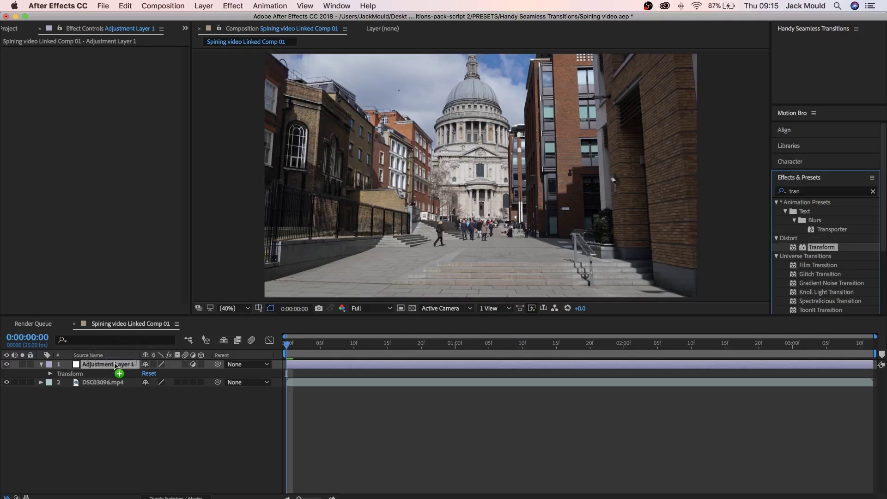
# Step: Add Motion Tile to Adjustment Layer 1 and stack it above Transform
pyautogui.click(832, 210)
pyautogui.press('BackSpace')
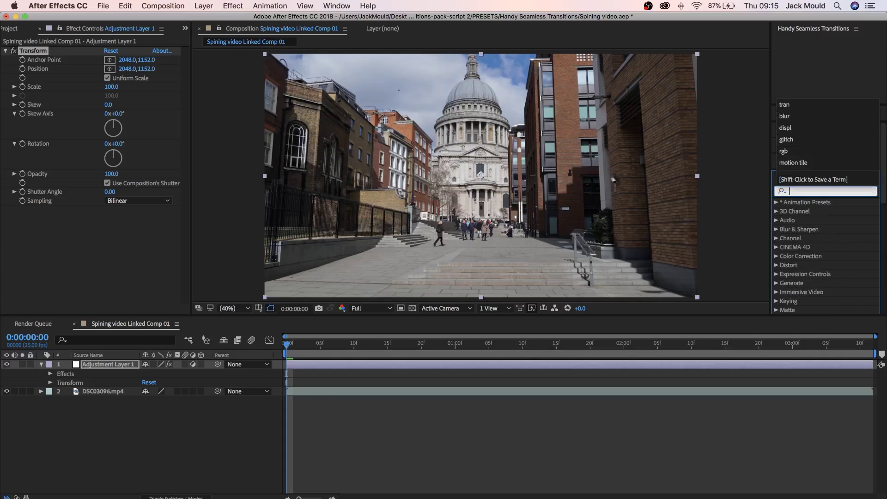
pyautogui.write('m')
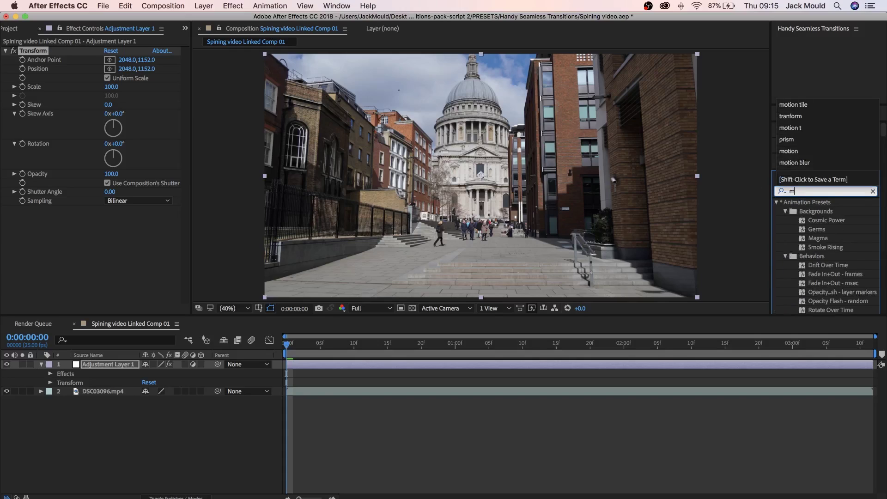
pyautogui.write('otion ti')
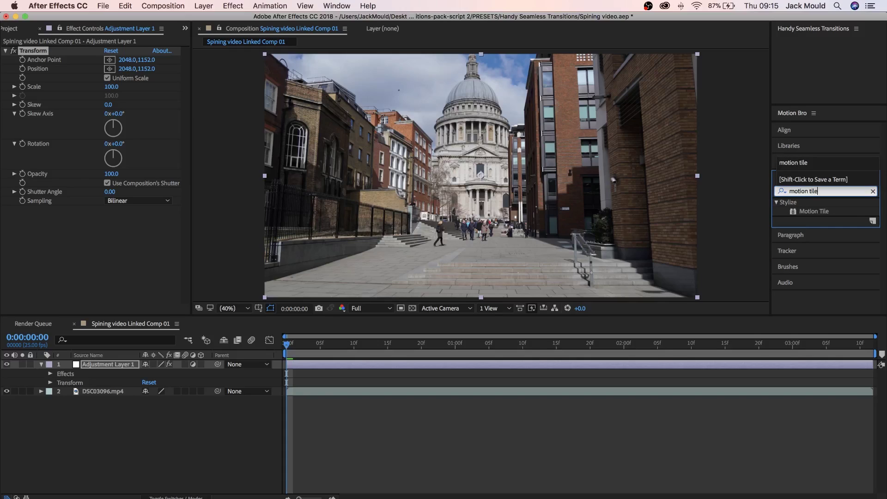
pyautogui.write('le')
pyautogui.moveTo(810, 211); pyautogui.dragTo(97, 364)
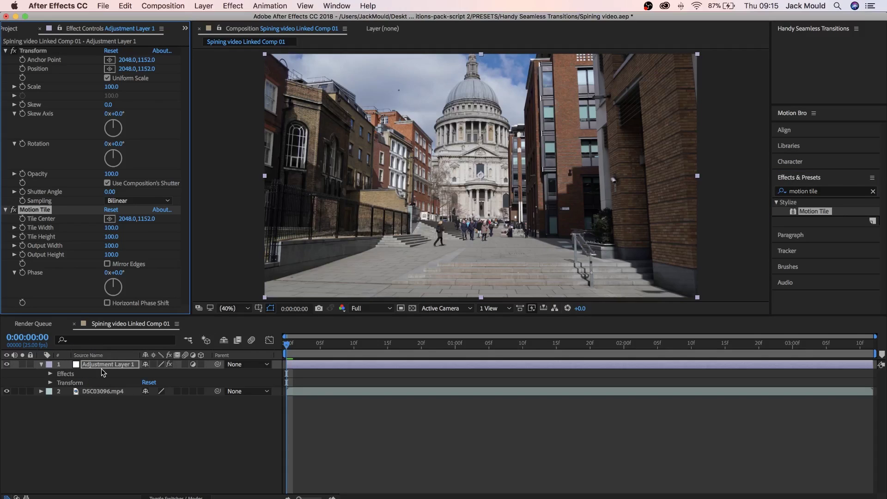
pyautogui.click(51, 374)
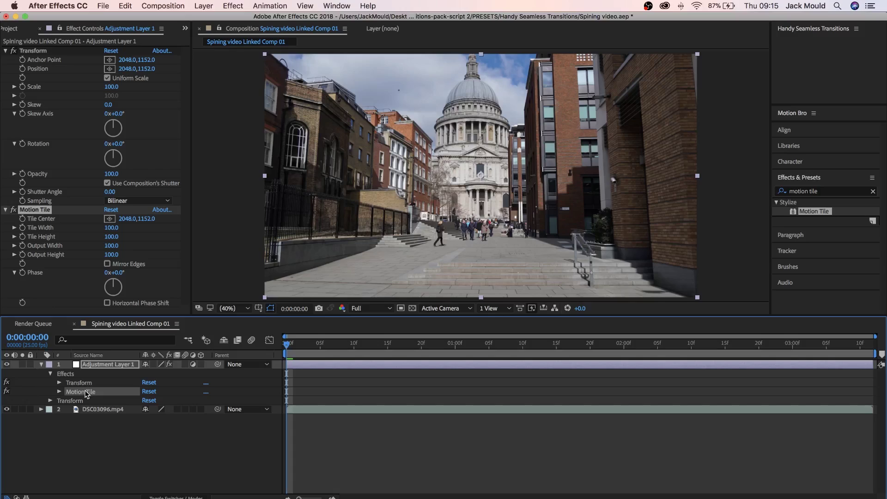
pyautogui.moveTo(86, 392); pyautogui.dragTo(86, 383)
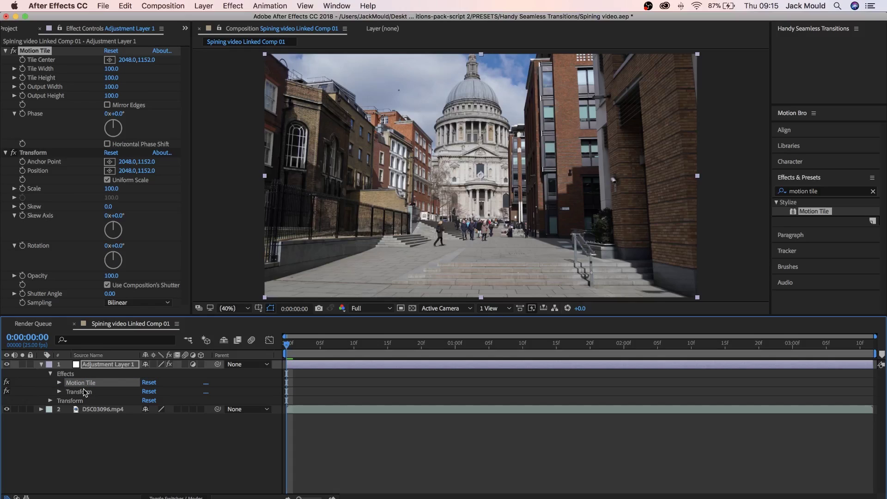
# Step: Shrink the Transform Scale to 63 percent
pyautogui.click(59, 392)
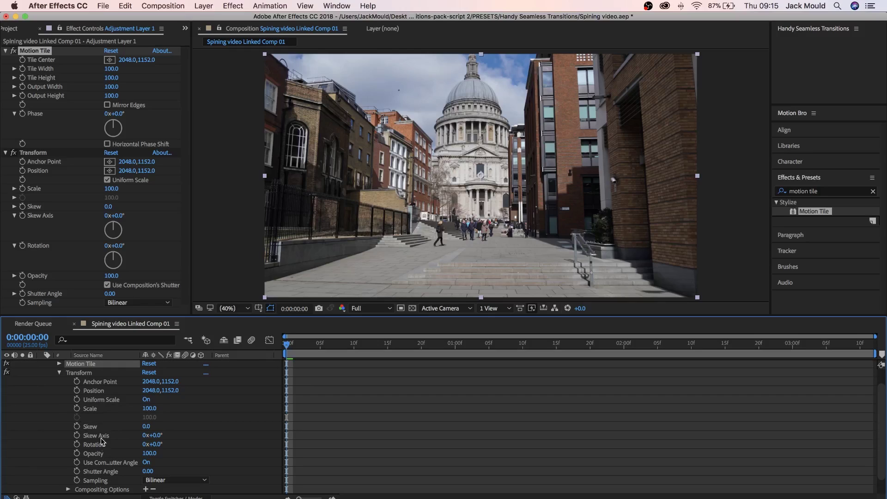
pyautogui.click(107, 410)
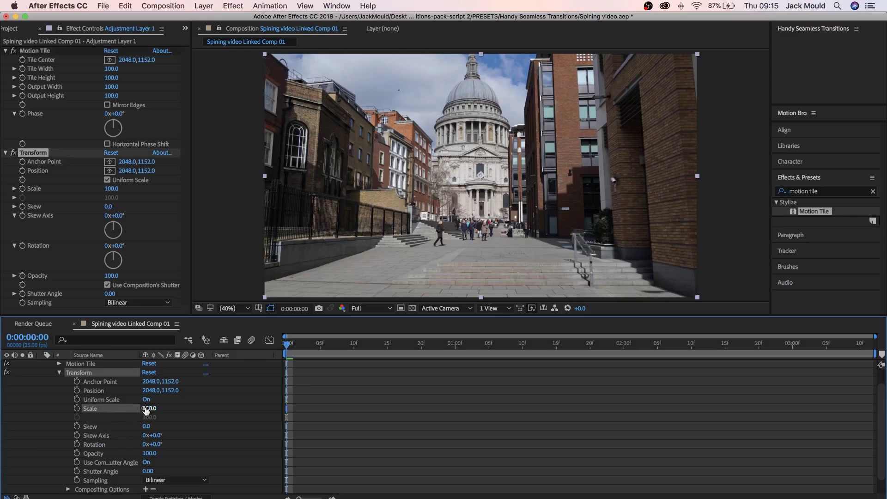
pyautogui.moveTo(146, 411); pyautogui.dragTo(136, 409)
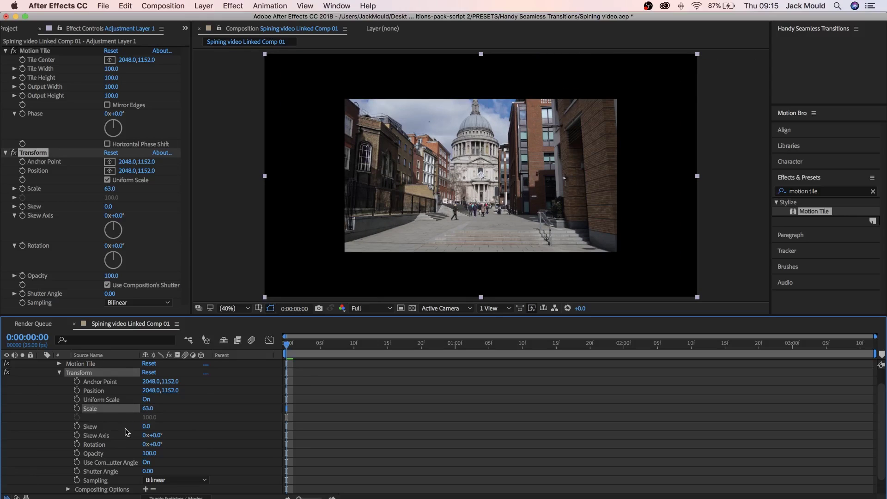
pyautogui.click(59, 373)
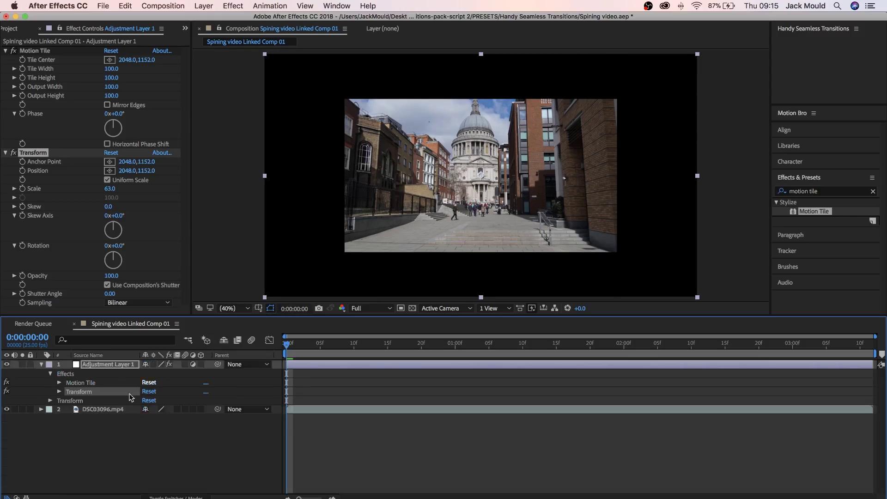
# Step: Set Motion Tile Output Width to 240 and Output Height to 490
pyautogui.click(75, 384)
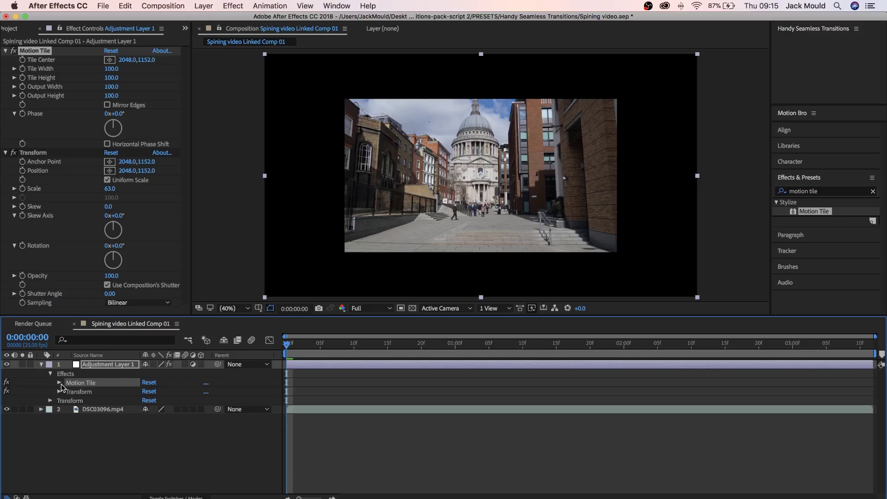
pyautogui.click(59, 383)
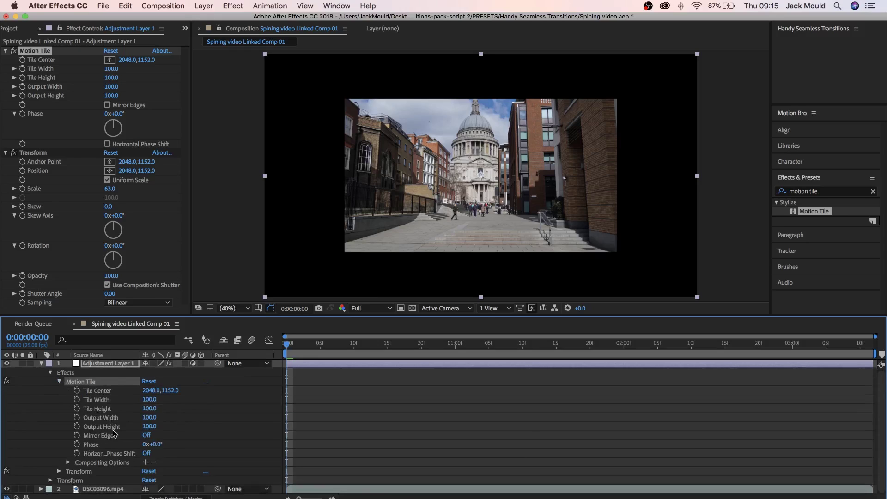
pyautogui.moveTo(147, 418); pyautogui.dragTo(150, 417)
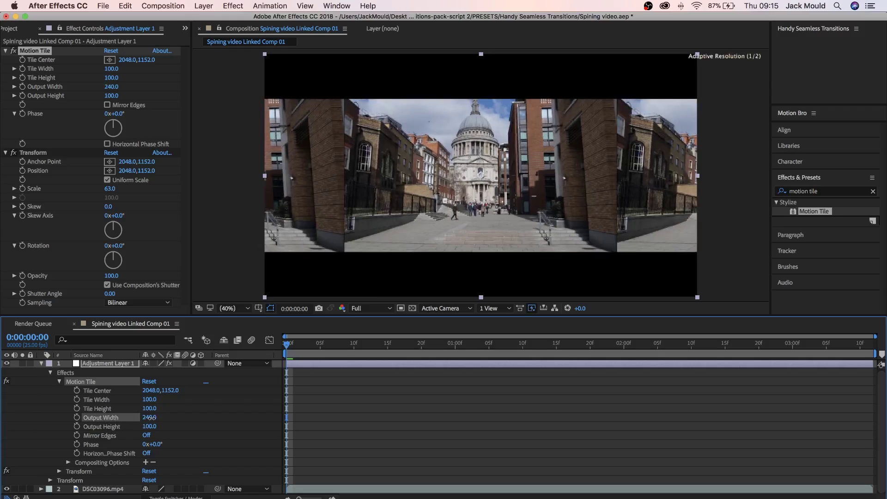
pyautogui.click(112, 428)
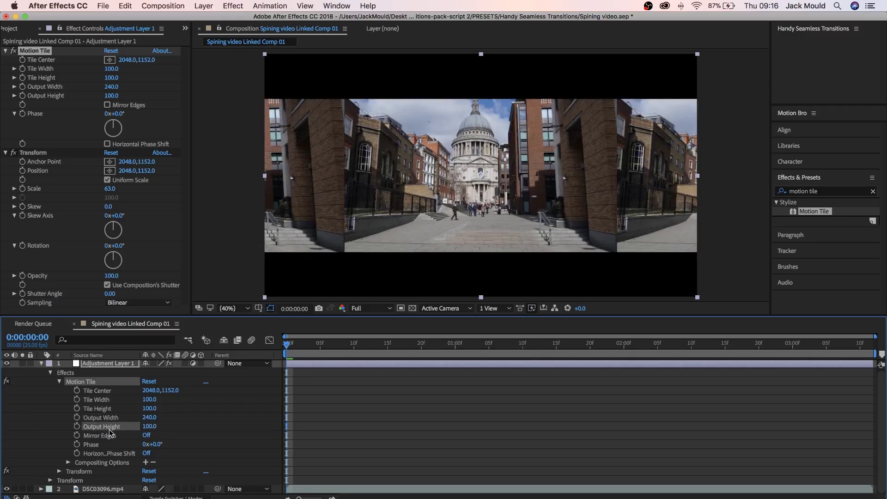
pyautogui.moveTo(150, 430); pyautogui.dragTo(157, 427)
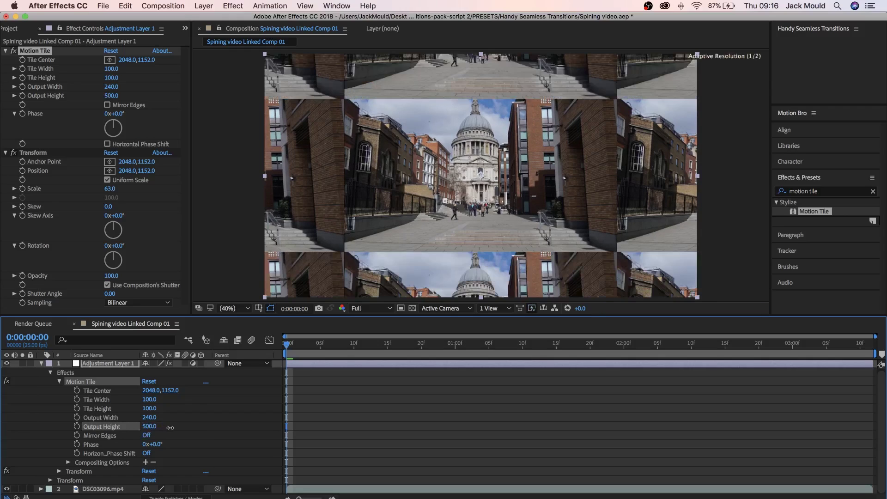
pyautogui.moveTo(180, 430); pyautogui.dragTo(177, 431)
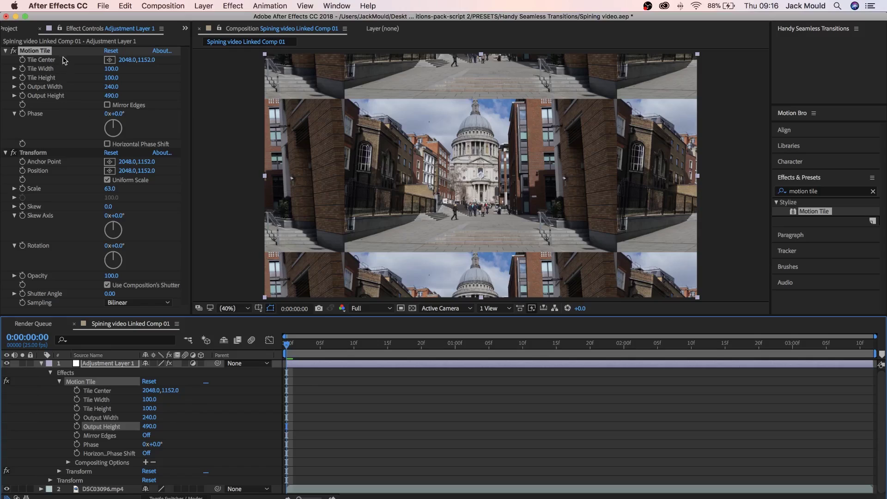
# Step: Enable Mirror Edges on Motion Tile and raise Transform Scale from 100 to 120
pyautogui.click(108, 106)
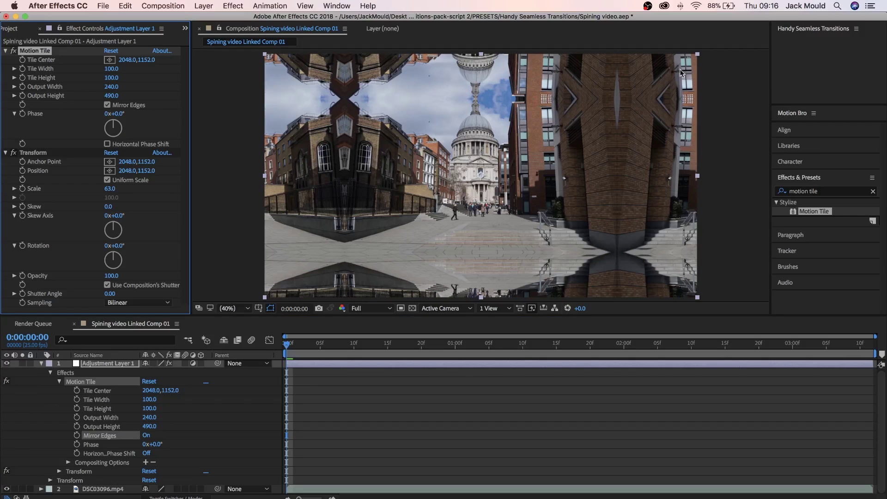
pyautogui.click(59, 382)
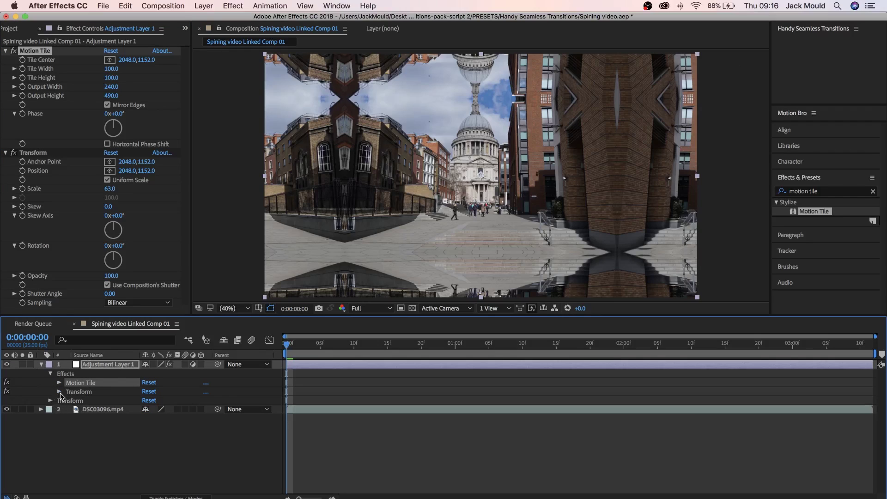
pyautogui.click(59, 391)
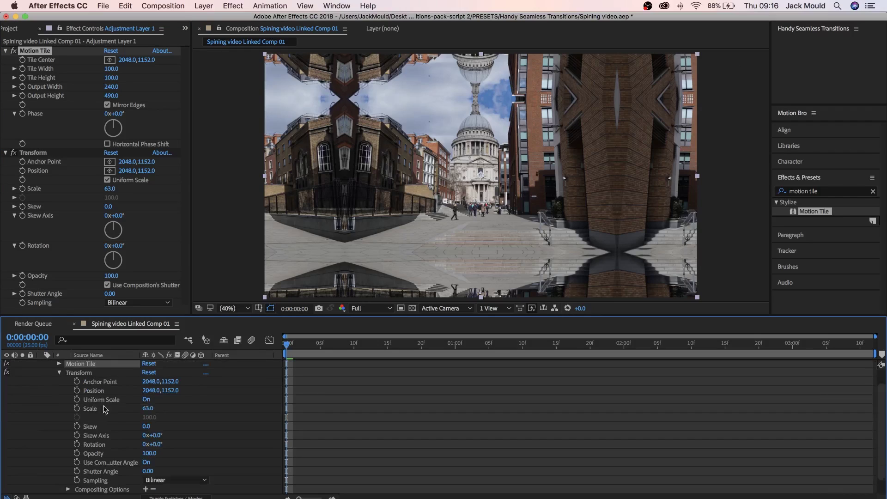
pyautogui.click(147, 409)
pyautogui.write('100')
pyautogui.press('Return')
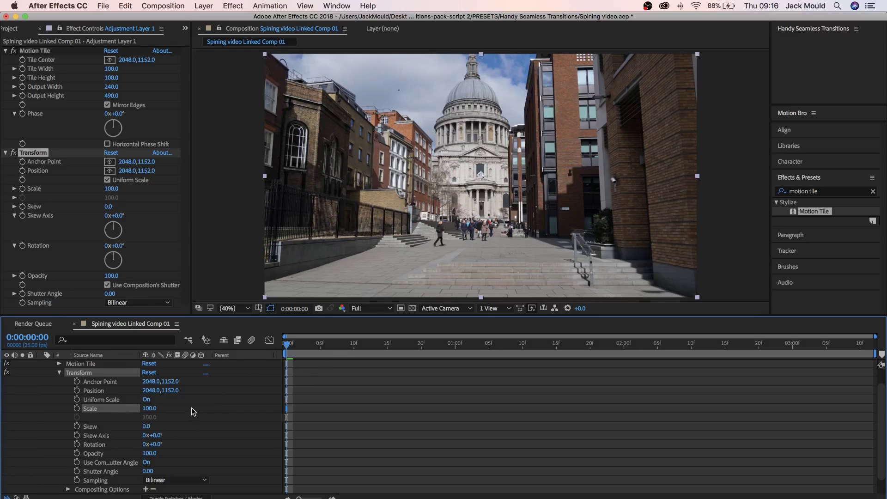
pyautogui.moveTo(149, 412); pyautogui.dragTo(167, 413)
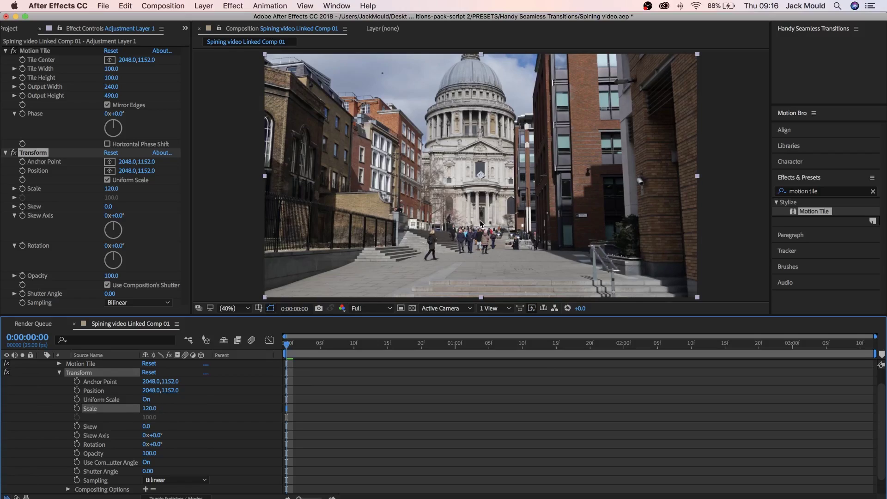
pyautogui.click(172, 443)
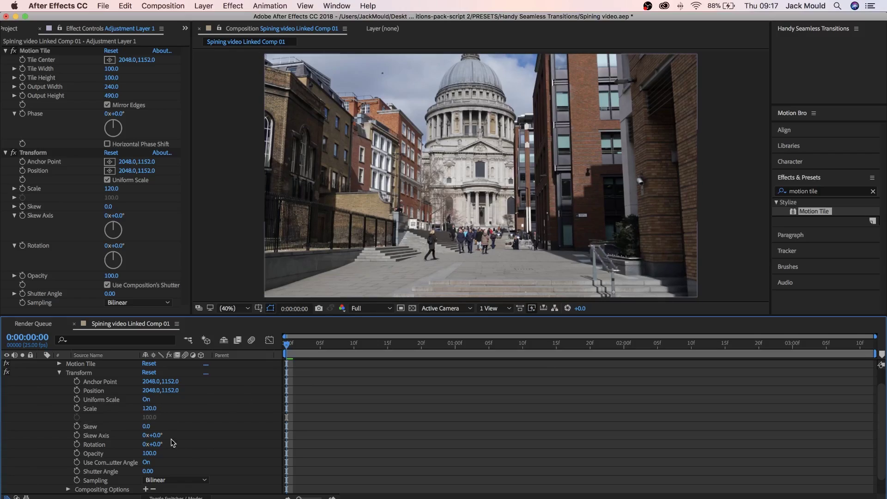
# Step: Keyframe Transform Rotation from -21° at the start to 36° at 3:11
pyautogui.scroll(-1, 92, 443)
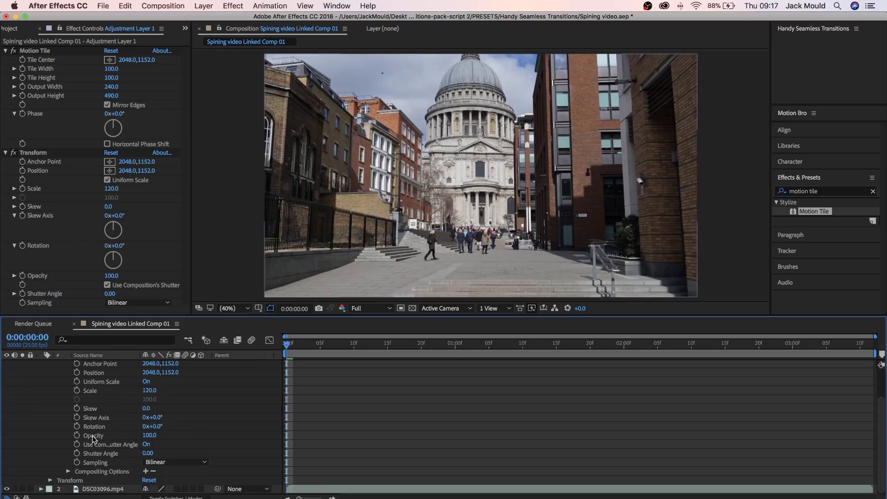
pyautogui.click(77, 428)
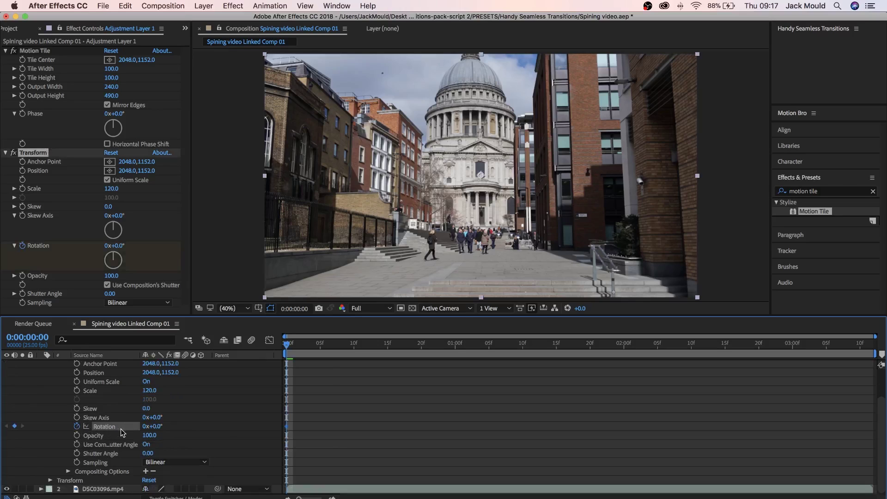
pyautogui.moveTo(153, 426); pyautogui.dragTo(145, 427)
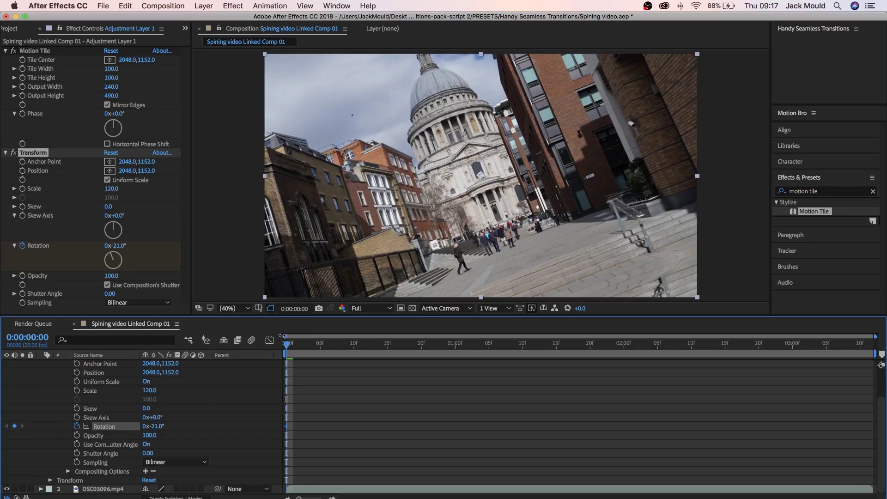
pyautogui.moveTo(282, 336); pyautogui.dragTo(867, 345)
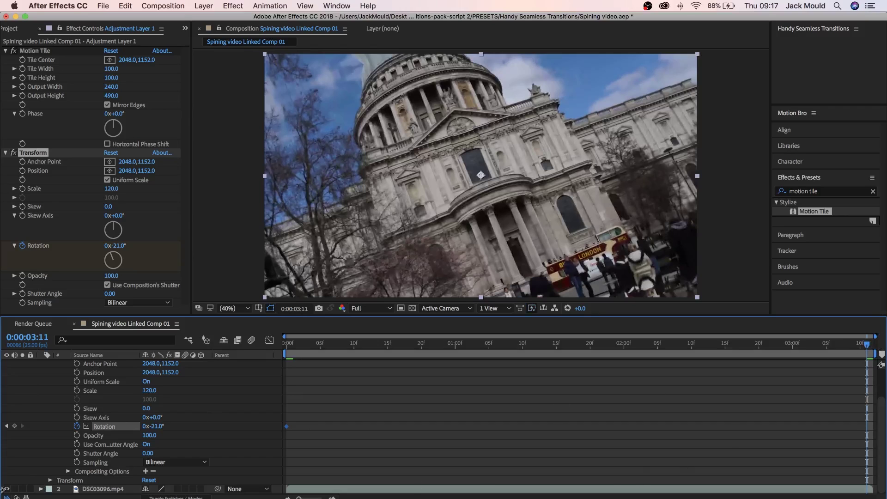
pyautogui.moveTo(159, 428); pyautogui.dragTo(194, 431)
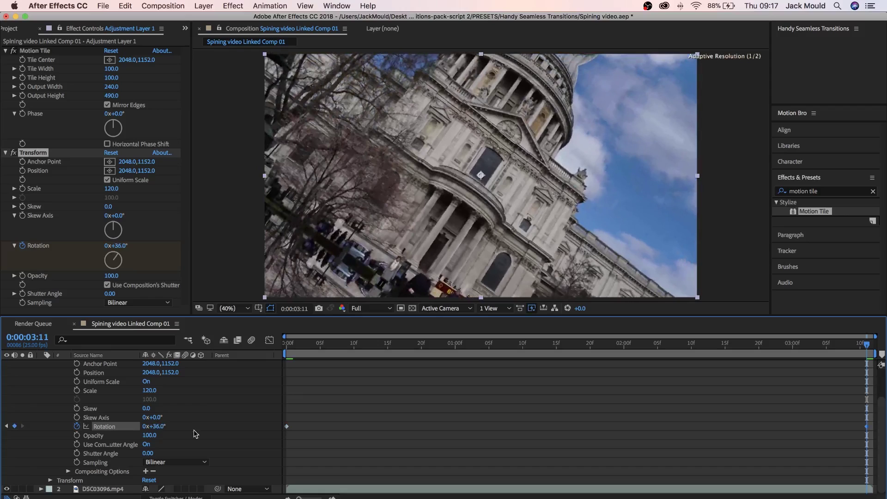
# Step: Preview the spinning footage from the start at Half resolution
pyautogui.press('Home')
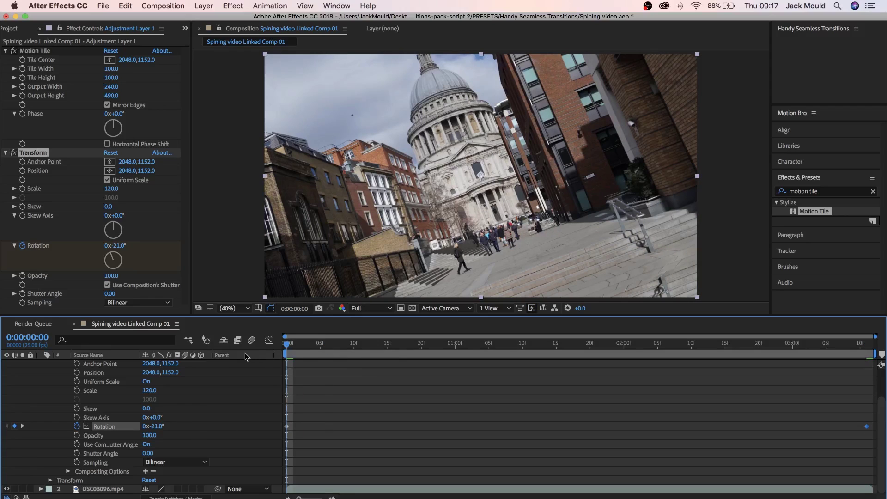
pyautogui.click(355, 308)
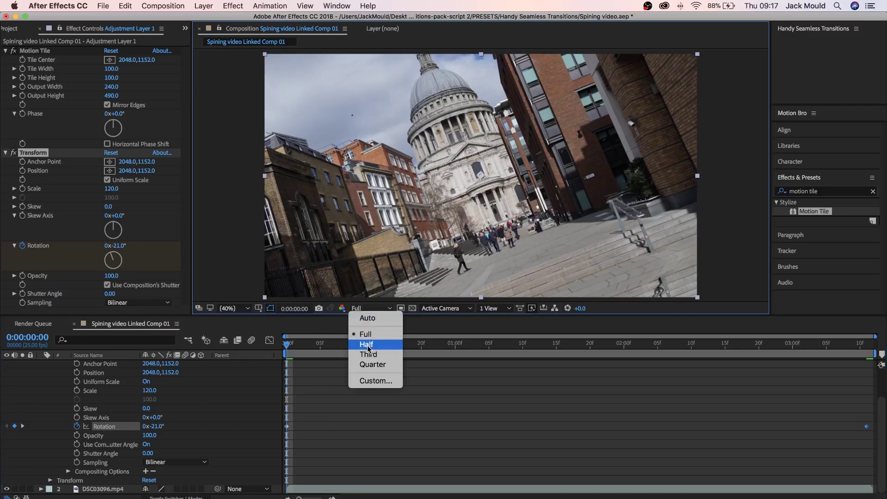
pyautogui.click(368, 345)
pyautogui.press('space')
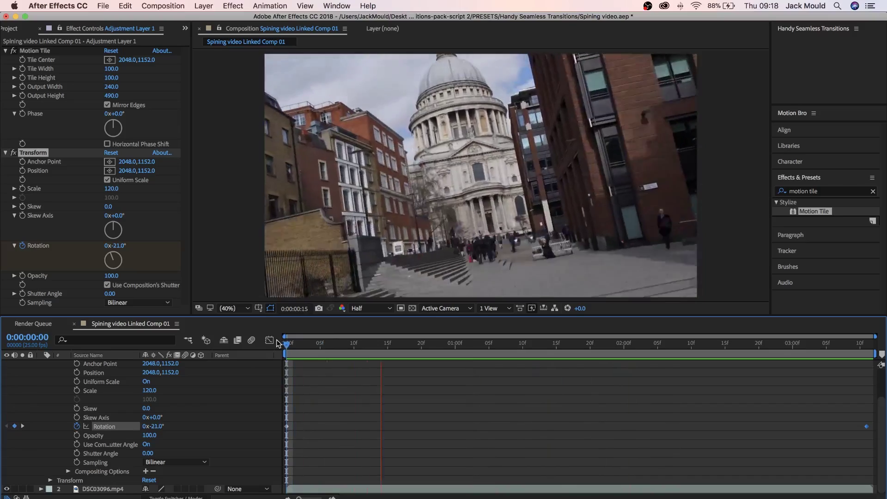
pyautogui.click(348, 292)
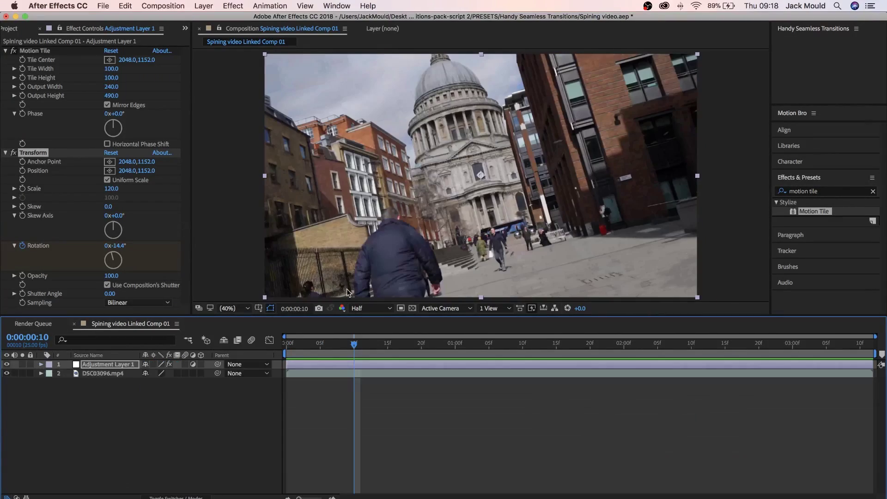
pyautogui.moveTo(321, 345); pyautogui.dragTo(633, 359)
pyautogui.click(119, 426)
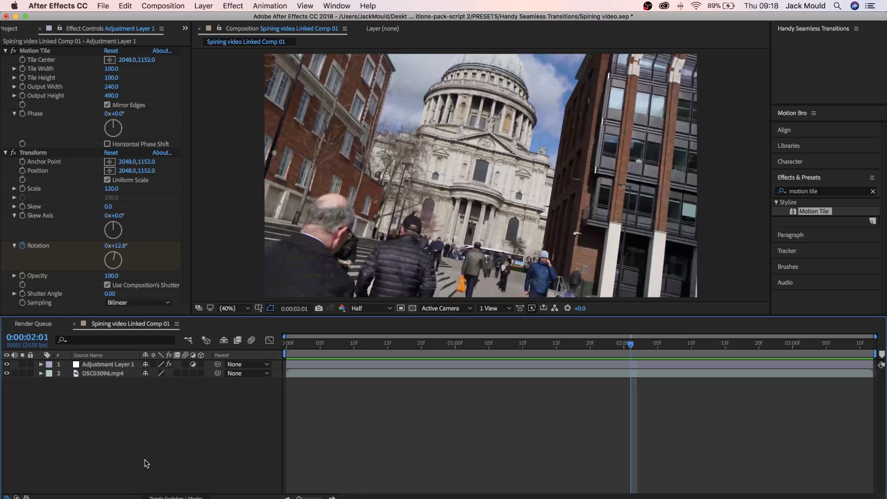
# Step: Add a new adjustment layer, Adjustment Layer 2, on top of the comp and expand its properties
pyautogui.rightClick(149, 460)
pyautogui.moveTo(202, 407)
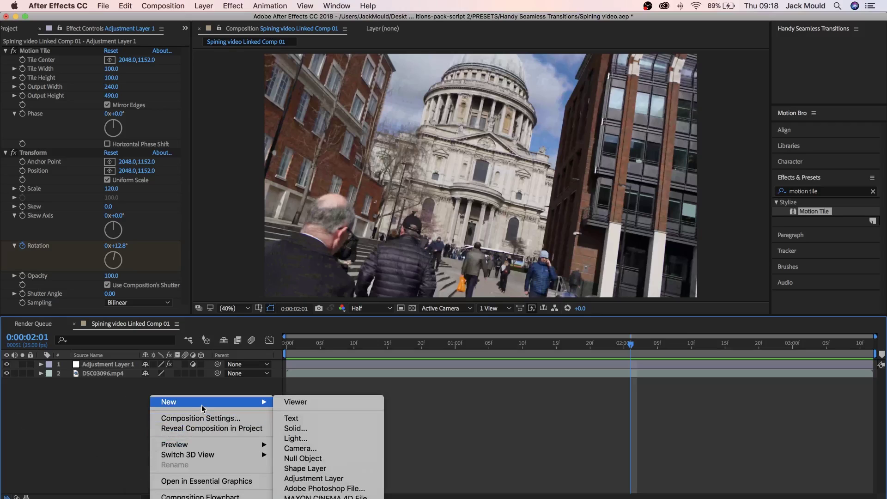
pyautogui.click(296, 479)
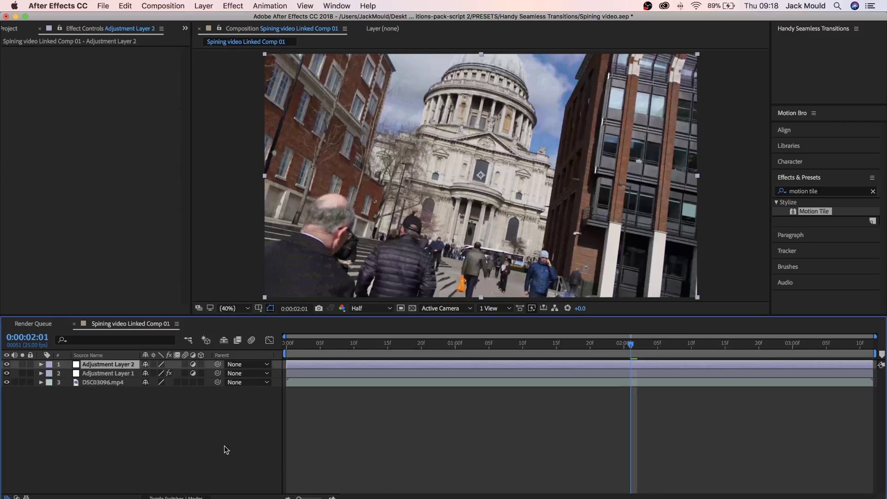
pyautogui.click(41, 365)
# Step: Search the effects for 'blur' and apply Radial Blur to Adjustment Layer 2
pyautogui.moveTo(822, 207); pyautogui.dragTo(103, 371)
pyautogui.click(807, 191)
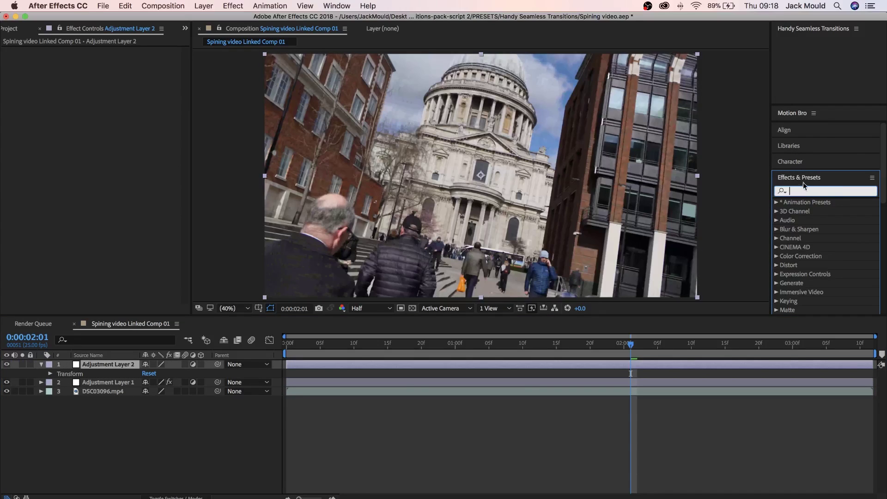
pyautogui.write('blur')
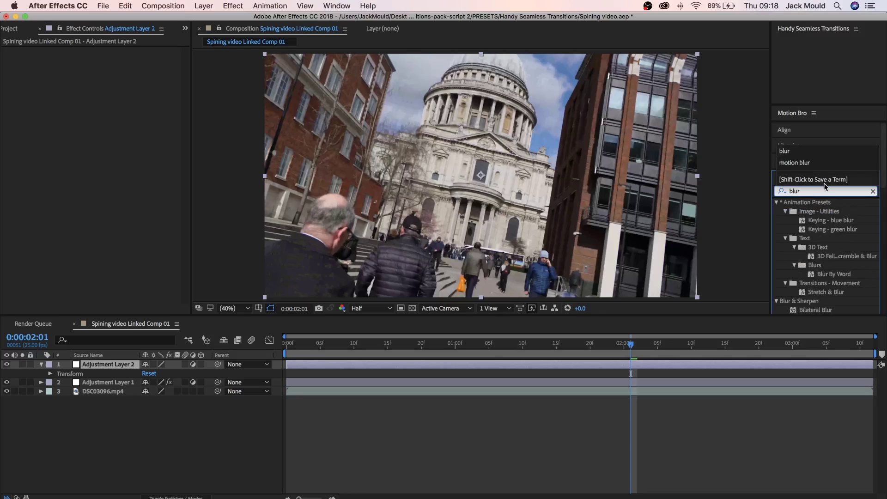
pyautogui.scroll(-4, 837, 267)
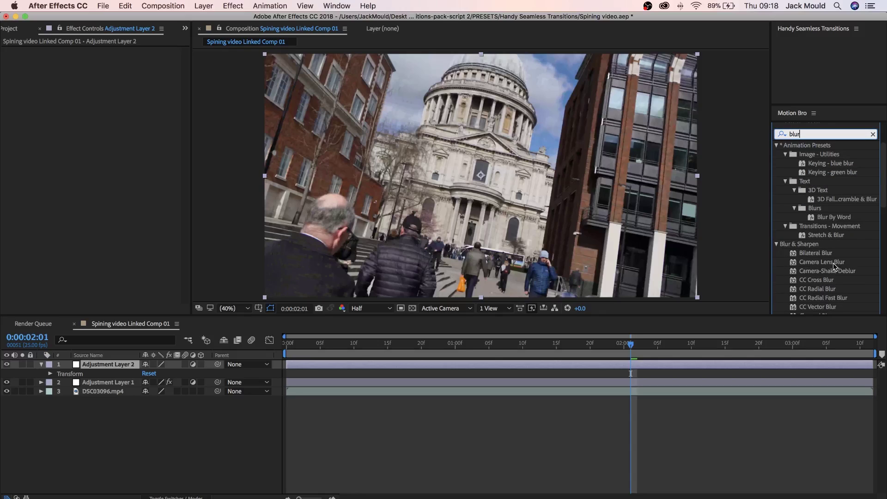
pyautogui.scroll(-4, 832, 273)
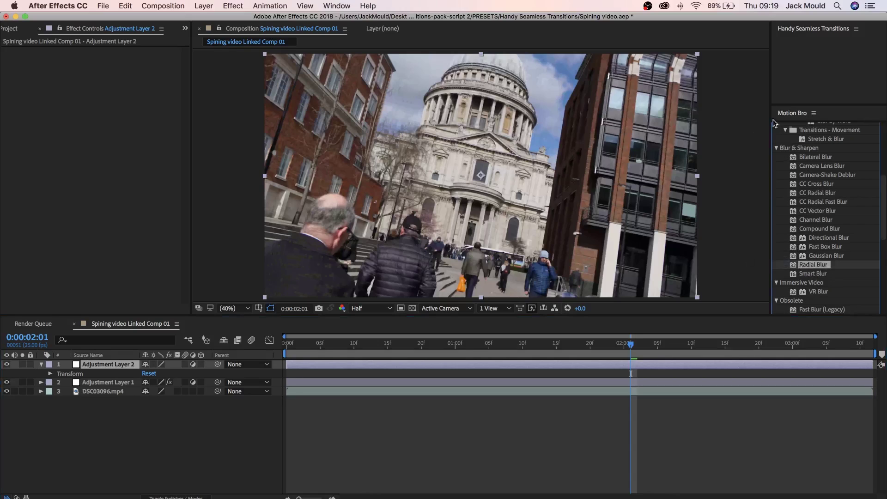
pyautogui.click(818, 266)
pyautogui.moveTo(816, 266); pyautogui.dragTo(102, 373)
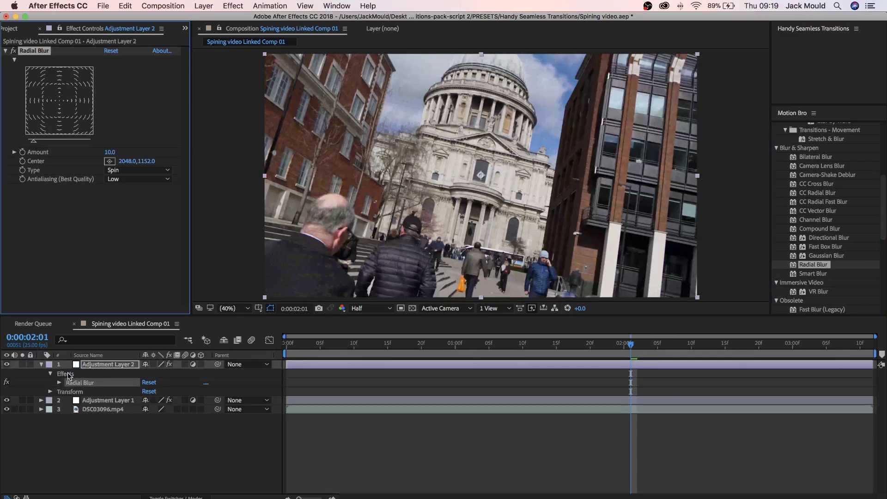
# Step: Lower the Radial Blur Amount on Adjustment Layer 2, trying 4 before settling on 5
pyautogui.click(59, 383)
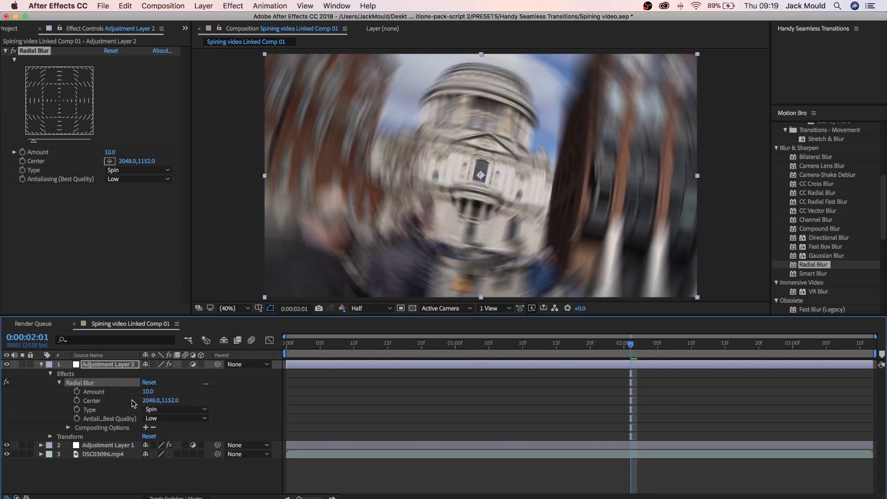
pyautogui.click(148, 392)
pyautogui.press('BackSpace')
pyautogui.press('Return')
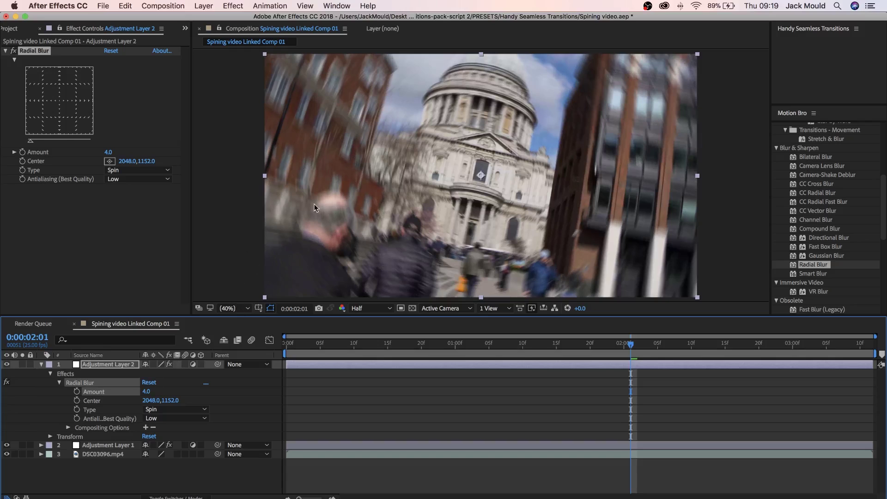
pyautogui.moveTo(146, 392)
pyautogui.mouseDown()
pyautogui.moveTo(205, 399)
pyautogui.moveTo(157, 402)
pyautogui.mouseUp()
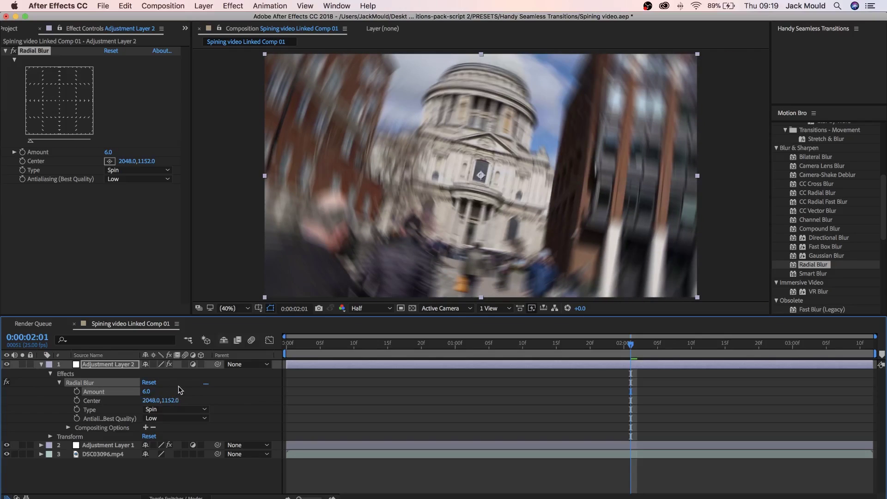
pyautogui.click(180, 394)
pyautogui.click(146, 391)
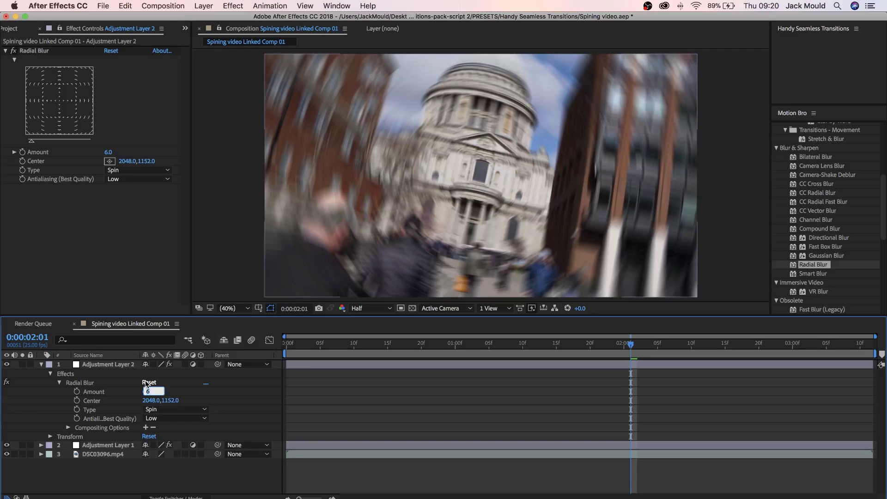
pyautogui.write('5')
pyautogui.press('Return')
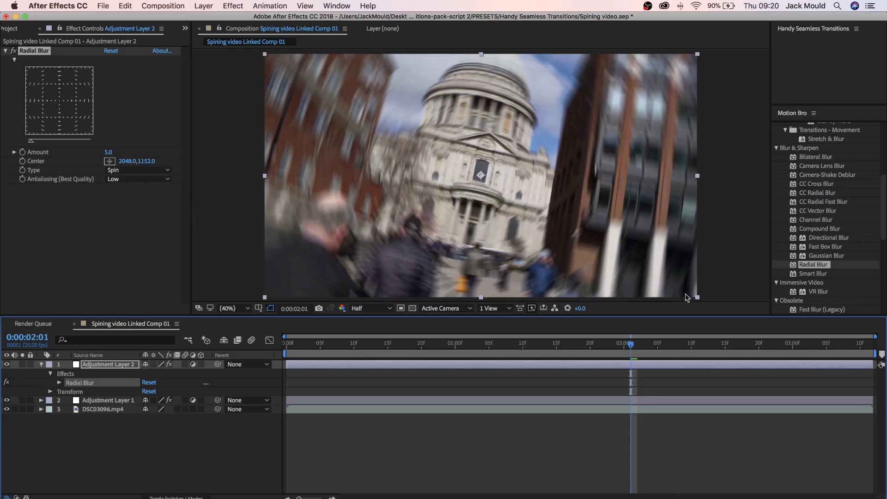
# Step: Add Radial Blur 2 to Adjustment Layer 2 as a Zoom blur with Amount 2
pyautogui.moveTo(813, 264); pyautogui.dragTo(72, 377)
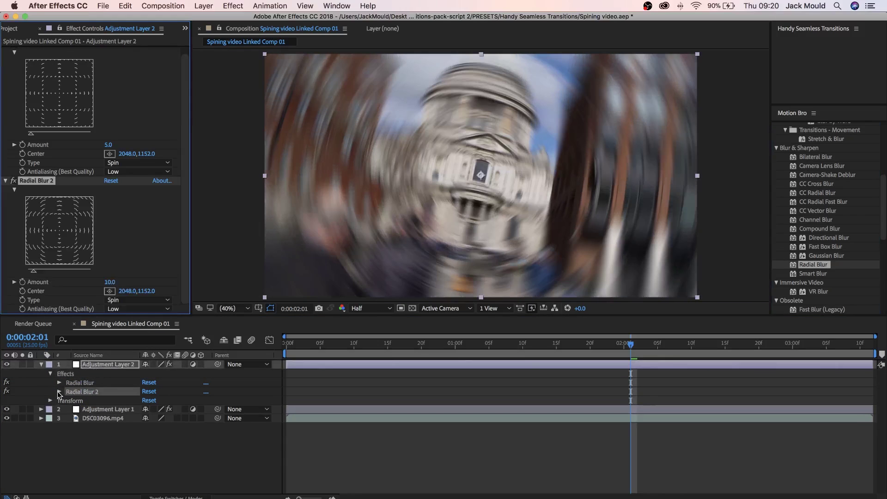
pyautogui.click(59, 392)
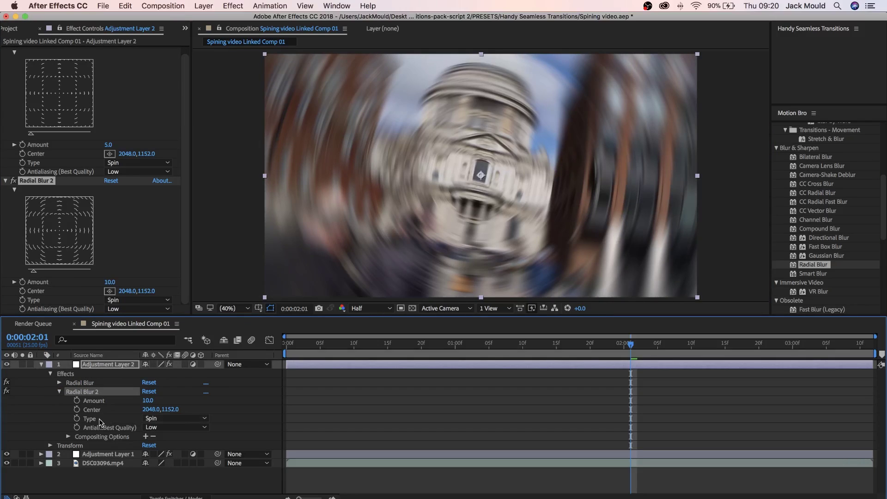
pyautogui.click(159, 418)
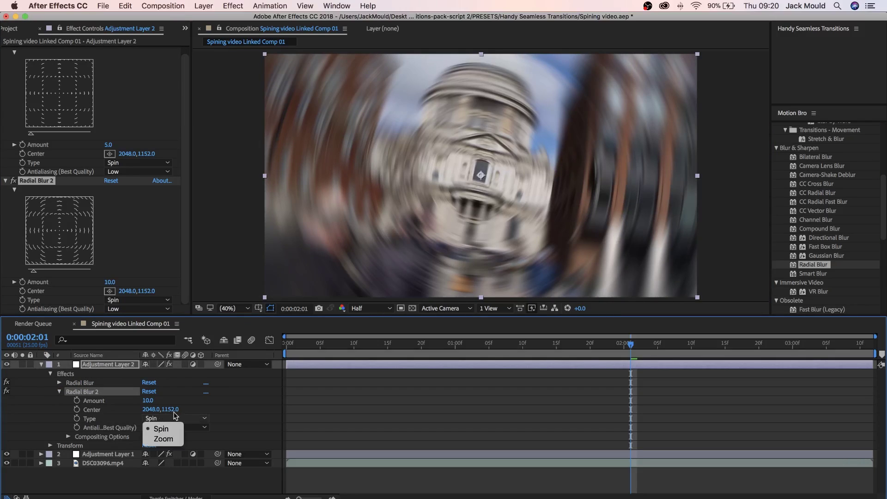
pyautogui.click(163, 439)
pyautogui.click(148, 401)
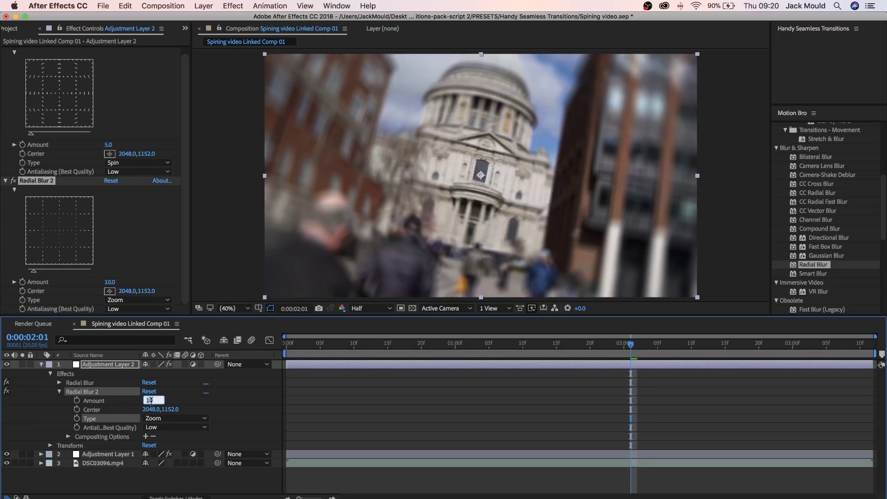
pyautogui.write('2')
pyautogui.press('Return')
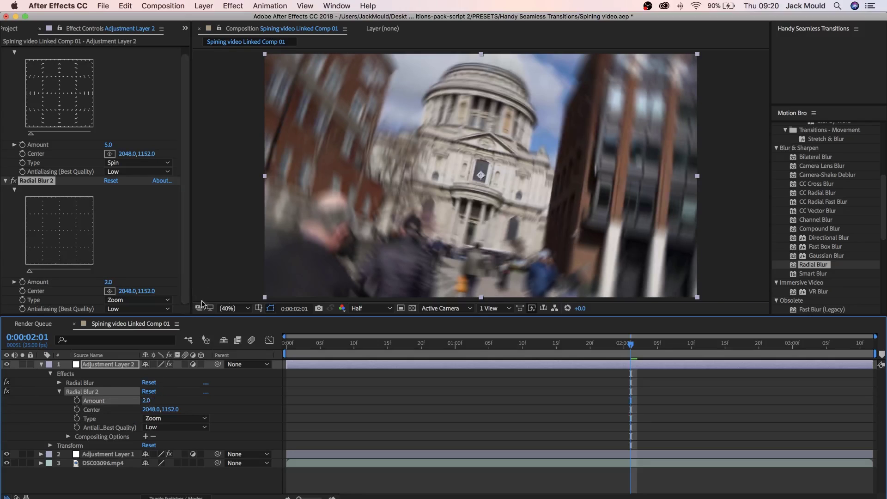
pyautogui.click(60, 392)
pyautogui.click(41, 364)
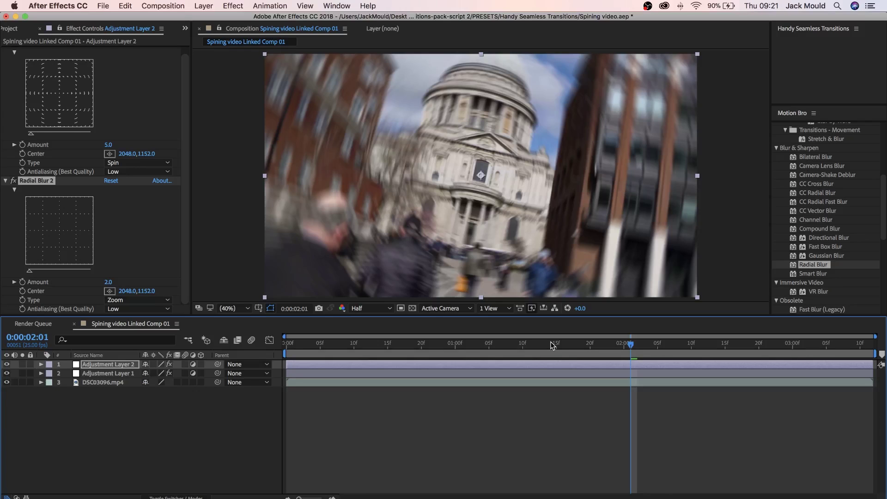
# Step: Scrub through the comp to preview the spin and zoom blurs, then return to 0:00:00:00
pyautogui.moveTo(553, 345); pyautogui.dragTo(416, 403)
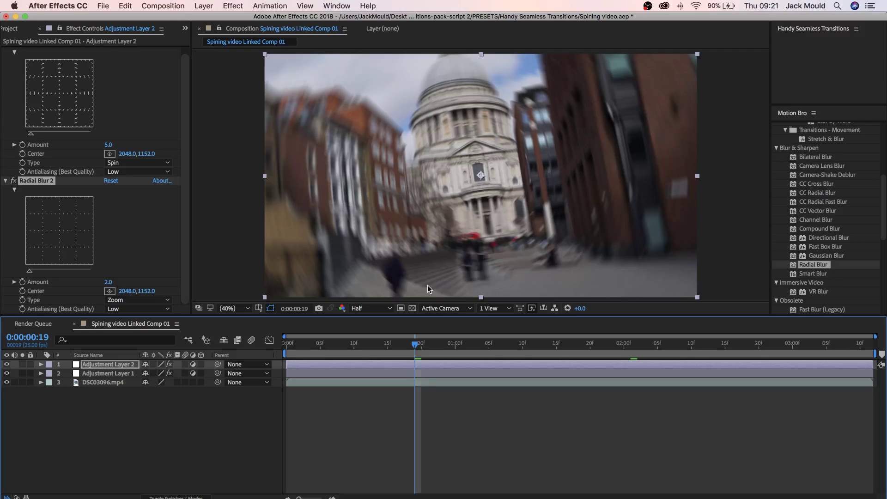
pyautogui.press('Home')
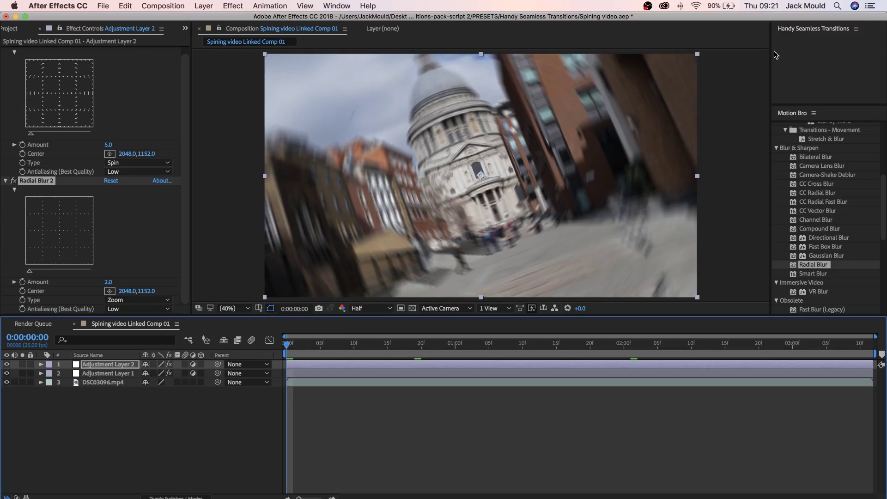
pyautogui.click(872, 32)
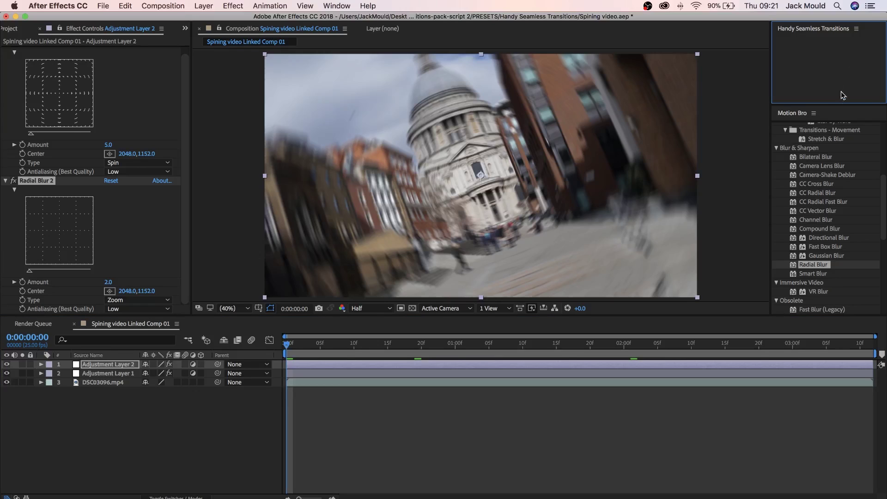
pyautogui.press('`')
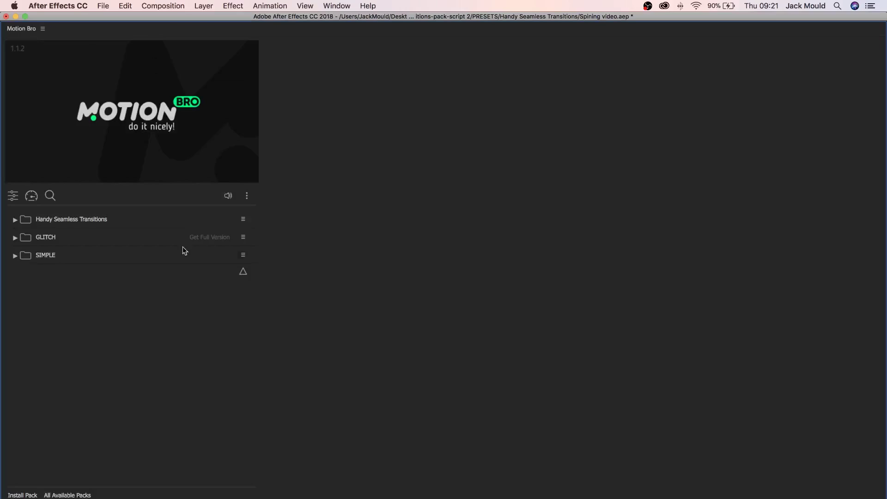
pyautogui.moveTo(87, 222)
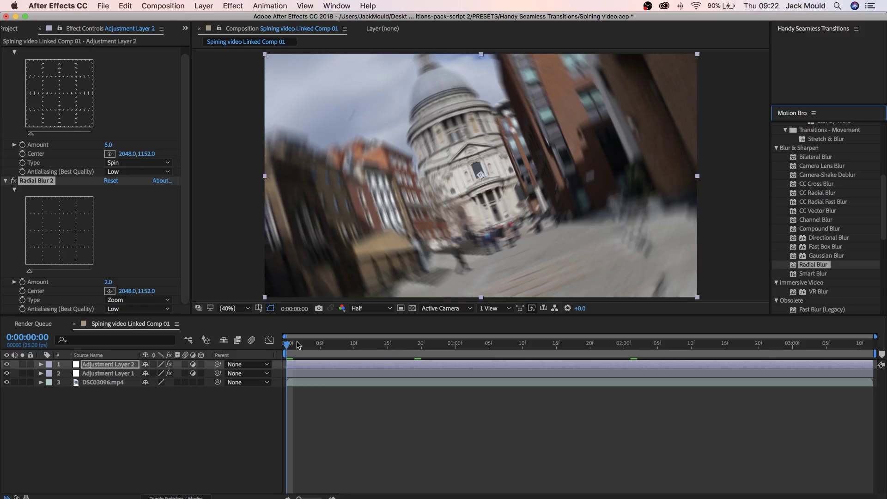
# Step: In Premiere Pro, select the linked comp clip on V2 and play the sequence to check it
pyautogui.click(366, 495)
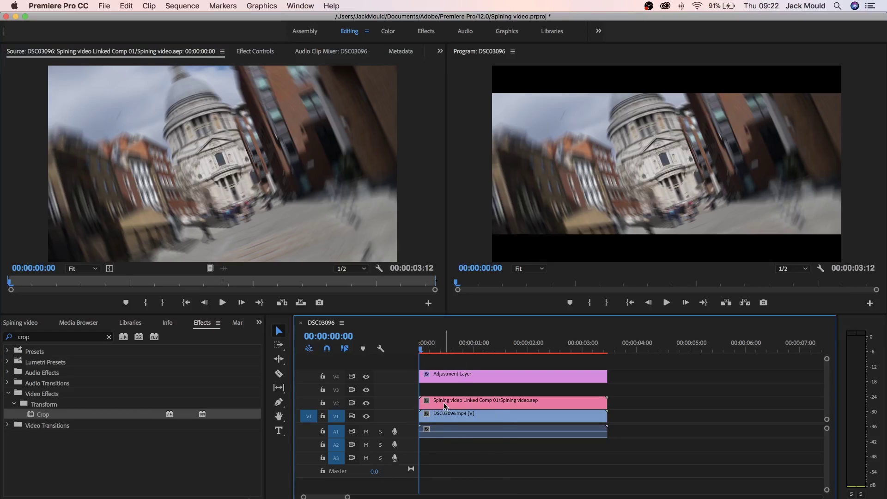
pyautogui.click(564, 400)
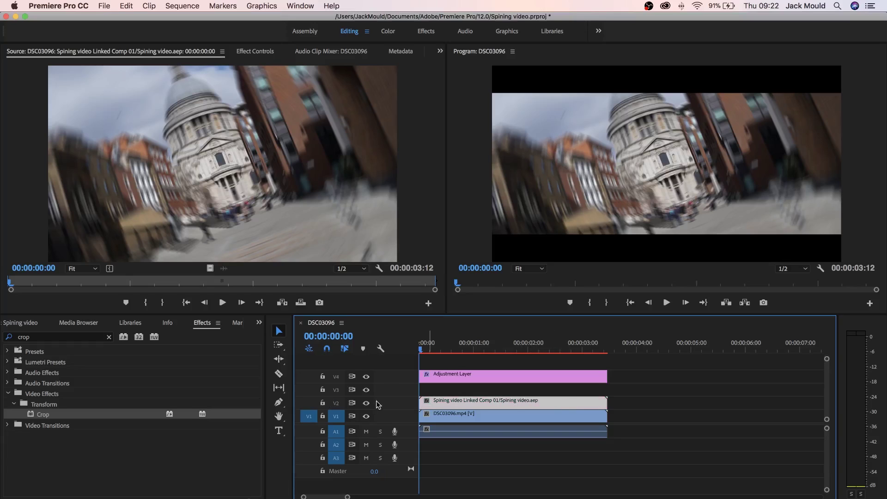
pyautogui.press('space')
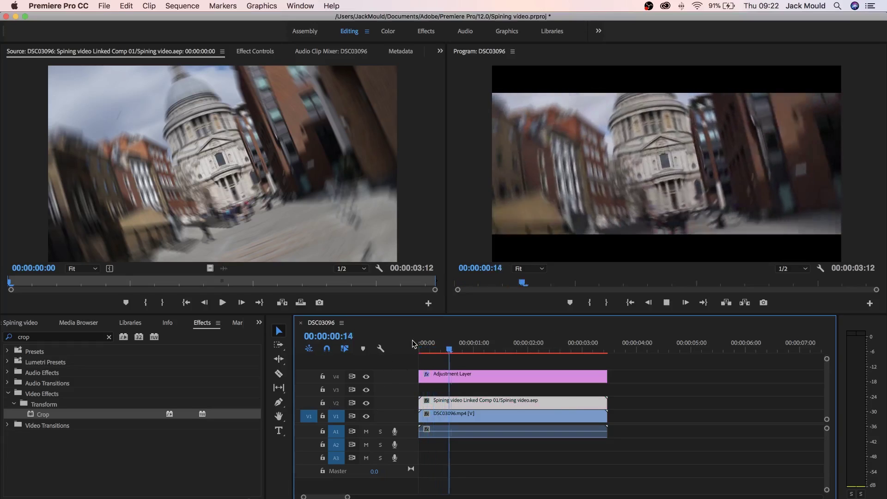
pyautogui.press('space')
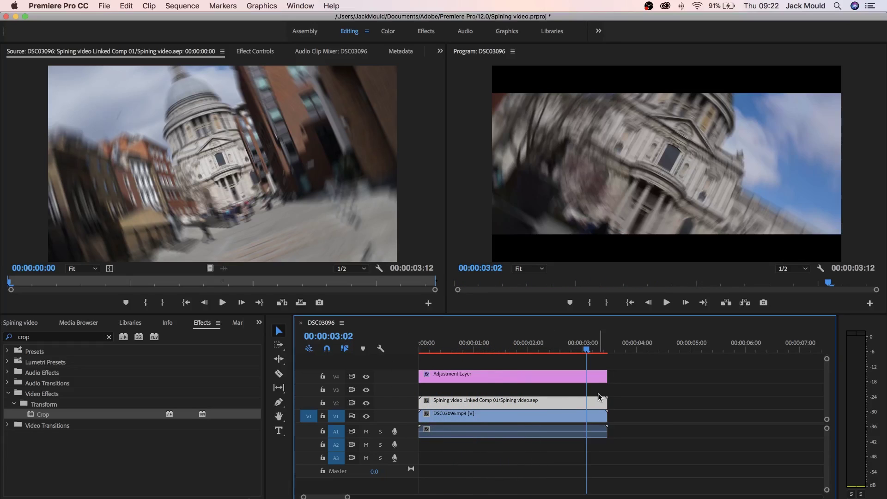